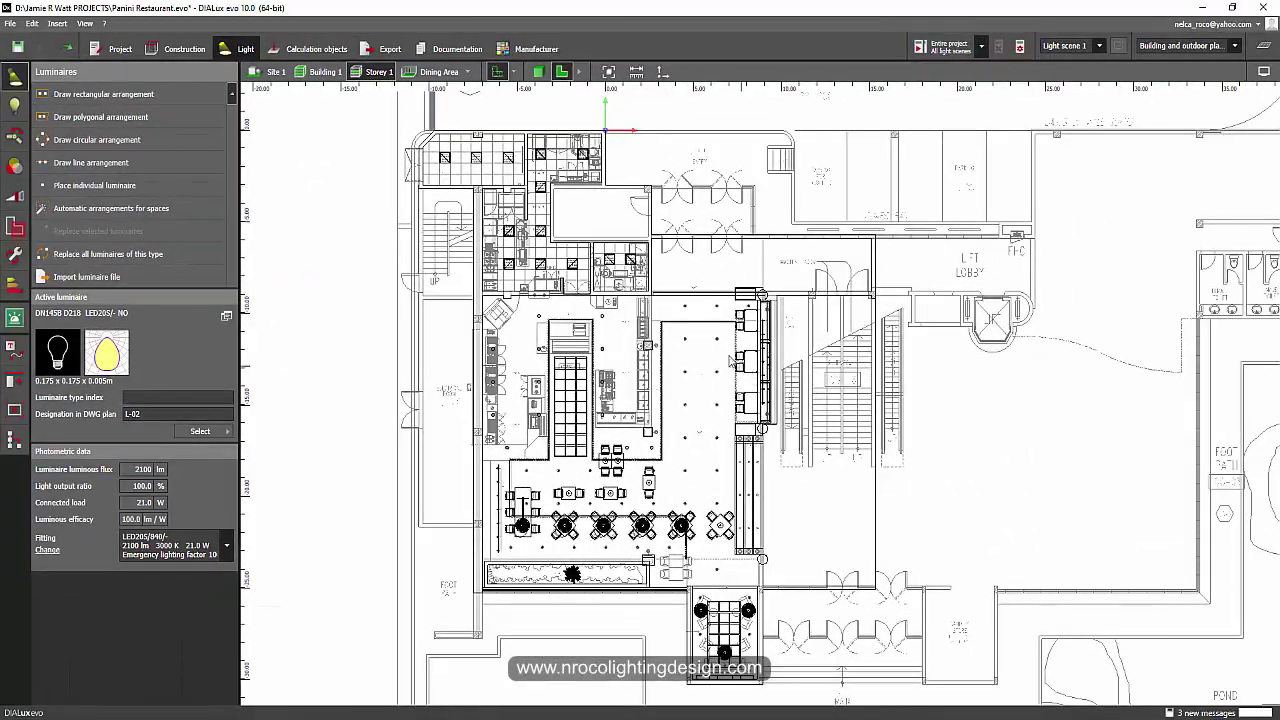
Inspect the luminaire types of the eight-downlight dining arrangement and the two ceiling panels in the upper back room, dismissing the save reminder.
middle_drag(731, 358, 765, 362)
scroll(766, 364, up, 3)
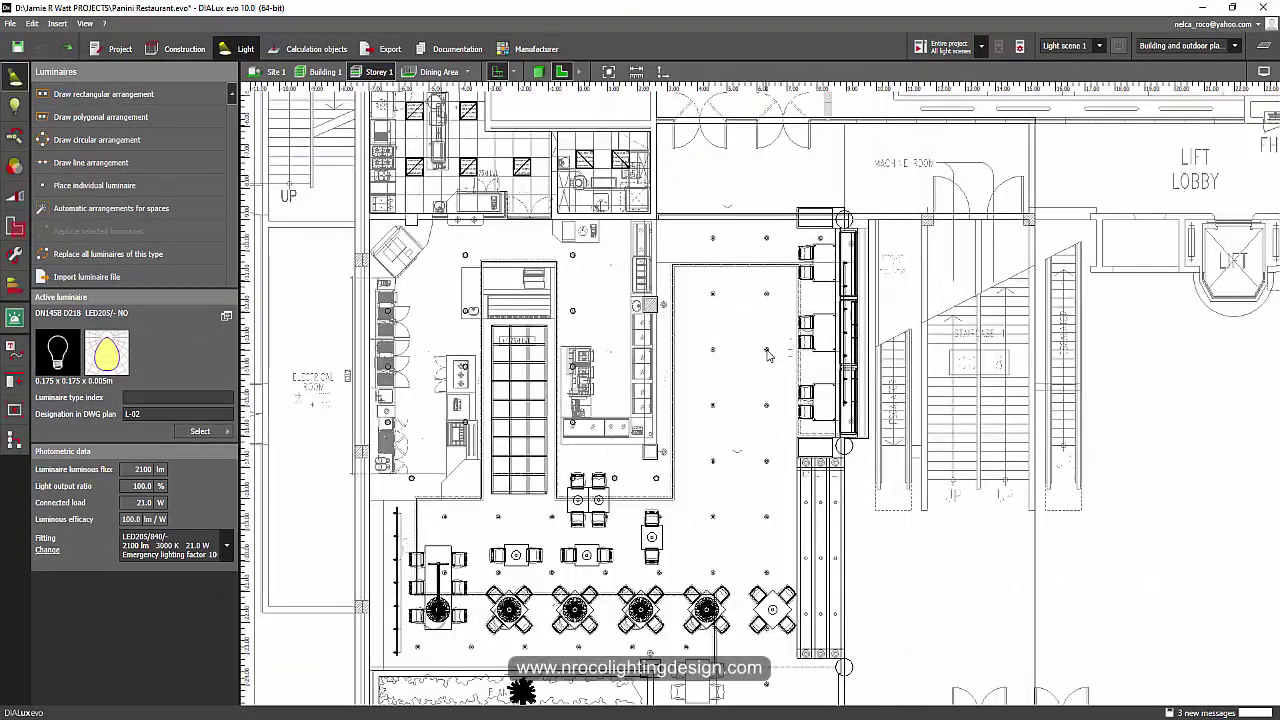
click(767, 351)
middle_drag(680, 378, 746, 547)
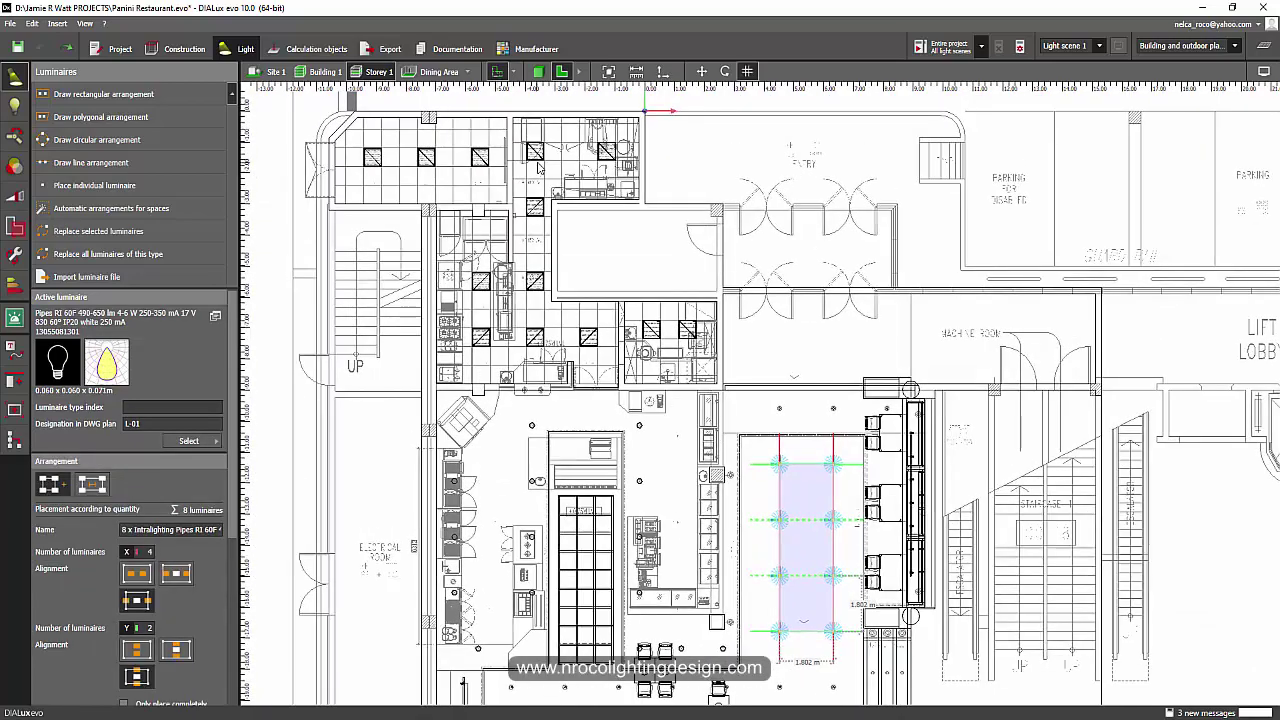
click(540, 160)
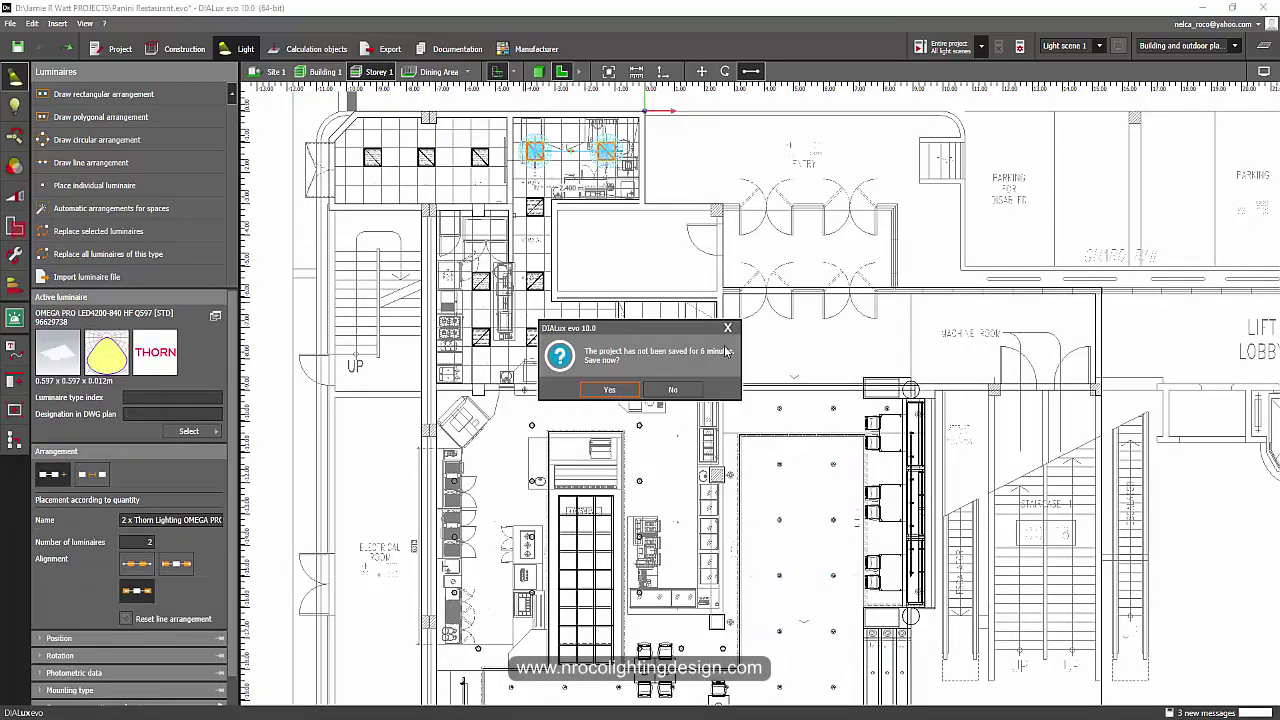
click(728, 330)
Inspect the luminaires along the left wall and the line of four pendants above the dining tables.
middle_drag(655, 650, 699, 397)
scroll(549, 515, up, 3)
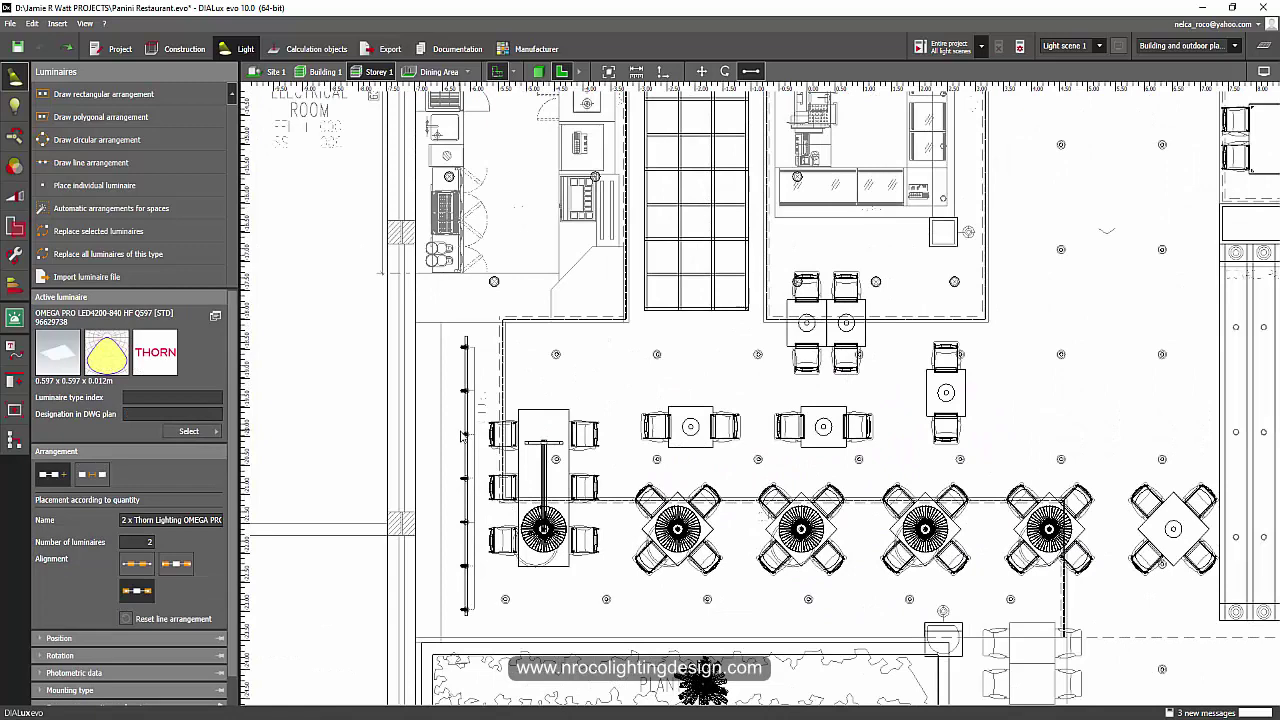
click(448, 465)
click(644, 366)
middle_drag(644, 366, 542, 284)
scroll(544, 286, down, 1)
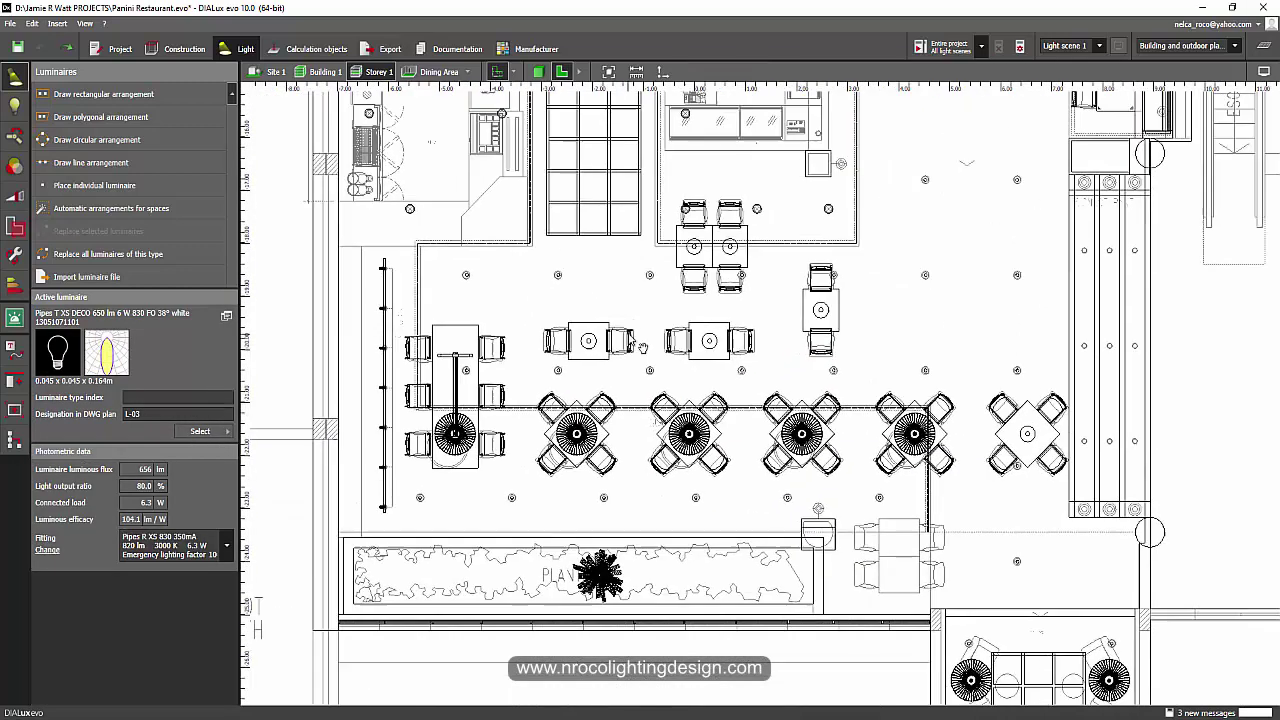
scroll(600, 335, up, 1)
click(695, 448)
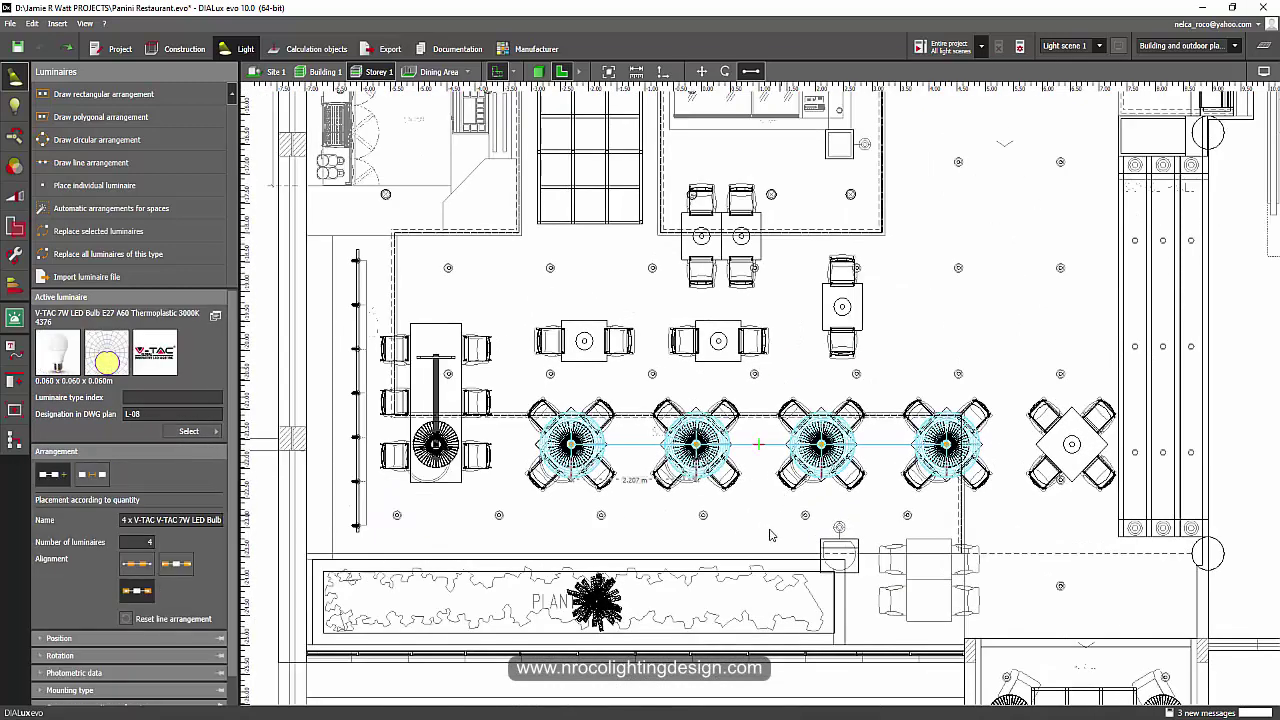
scroll(798, 549, down, 1)
click(616, 238)
scroll(616, 238, up, 1)
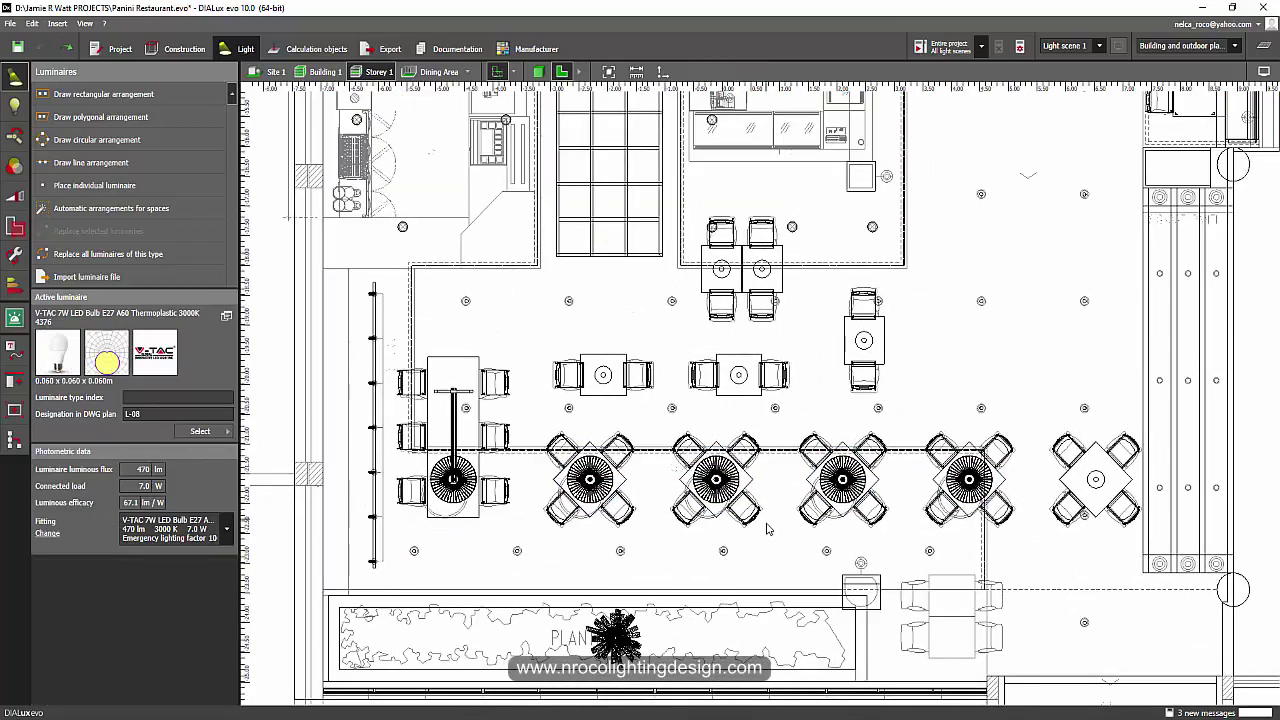
Inspect the downlight type used in the front seating room and look over the whole restaurant plan.
scroll(760, 536, down, 1)
middle_drag(757, 539, 611, 231)
scroll(887, 437, up, 2)
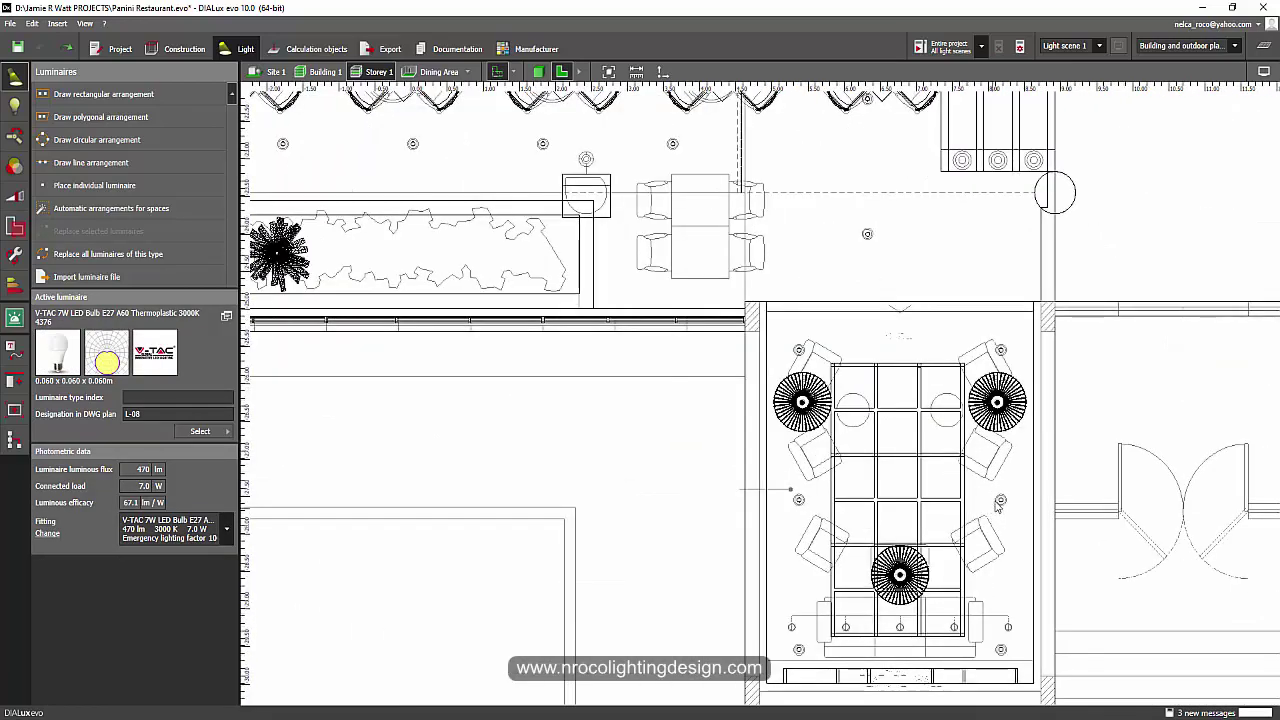
click(999, 504)
scroll(995, 510, down, 2)
scroll(814, 443, down, 1)
middle_drag(1110, 271, 978, 406)
scroll(952, 392, up, 1)
scroll(922, 374, down, 2)
click(928, 396)
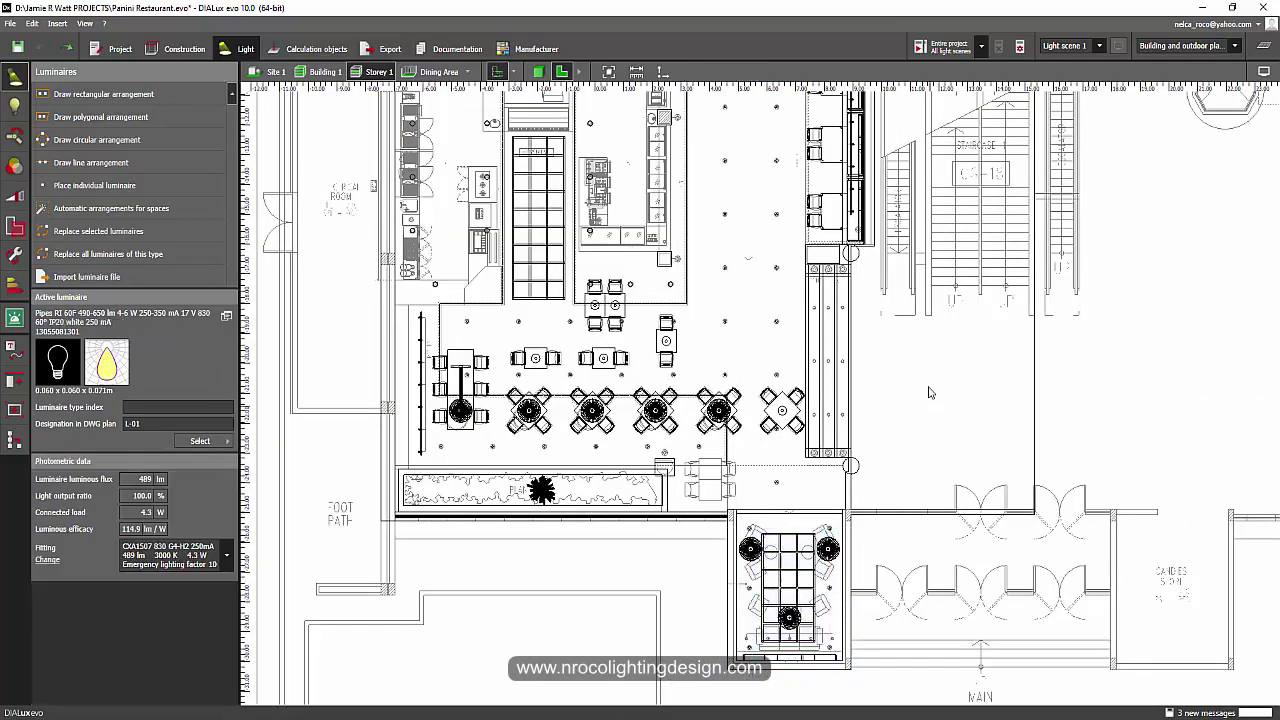
scroll(940, 393, down, 1)
middle_drag(944, 396, 926, 434)
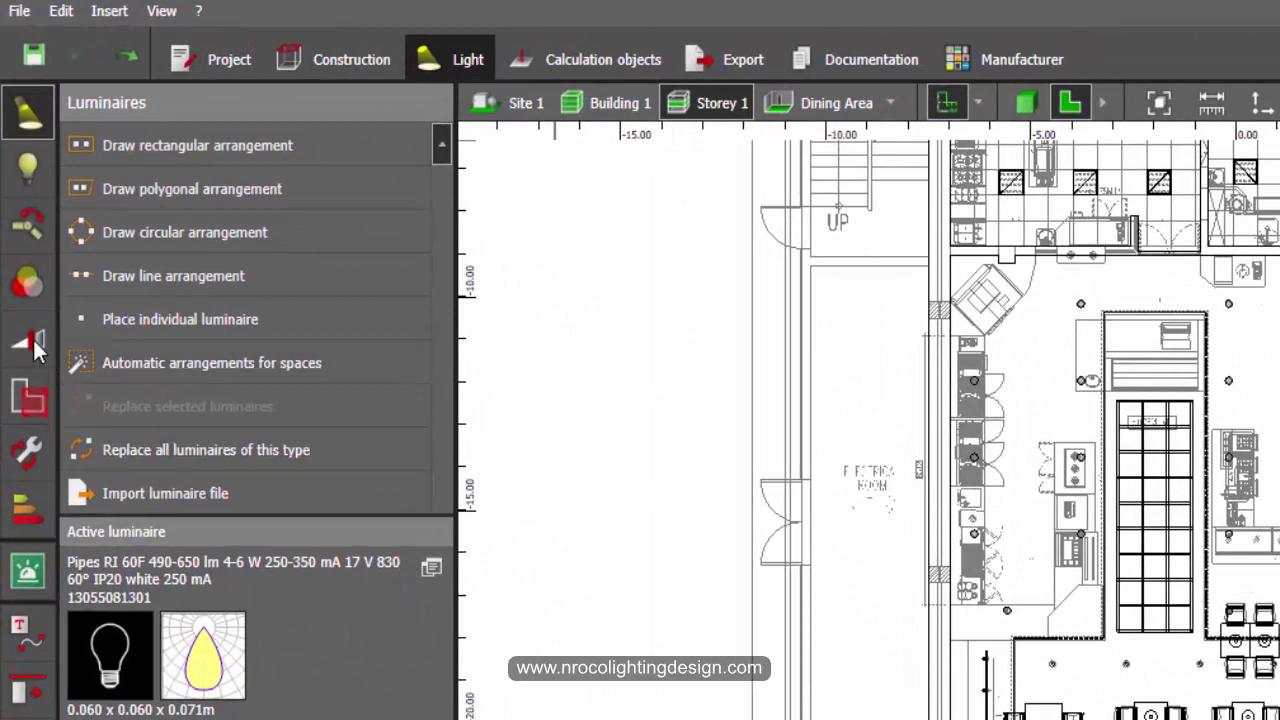
Create a new luminaire group in Light scene 1 and name it "Downlights".
click(35, 347)
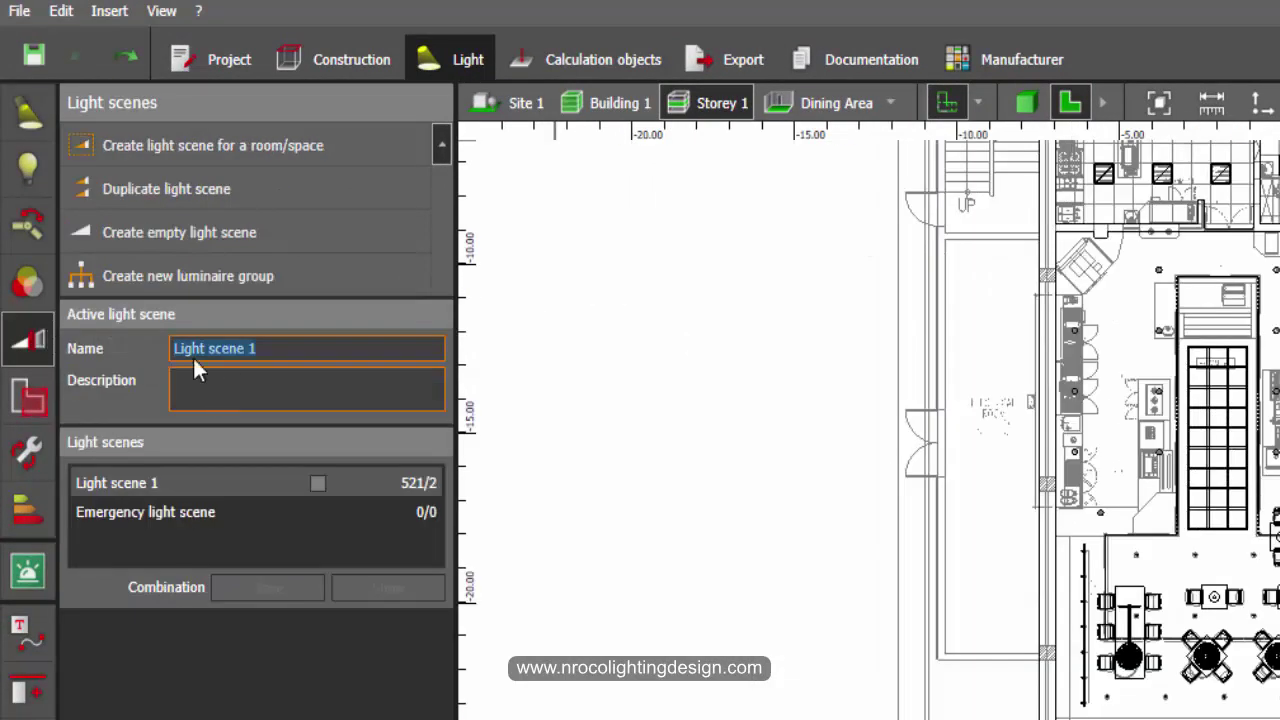
click(191, 278)
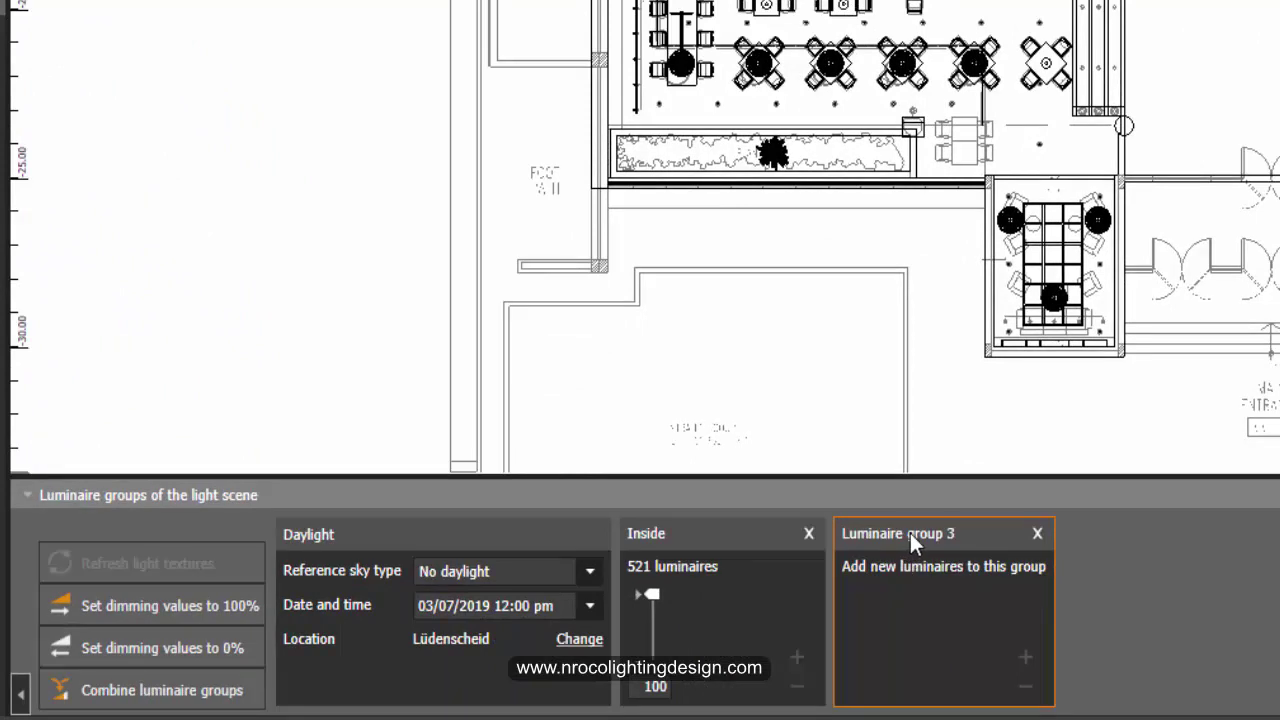
double_click(910, 533)
text(Downlights)
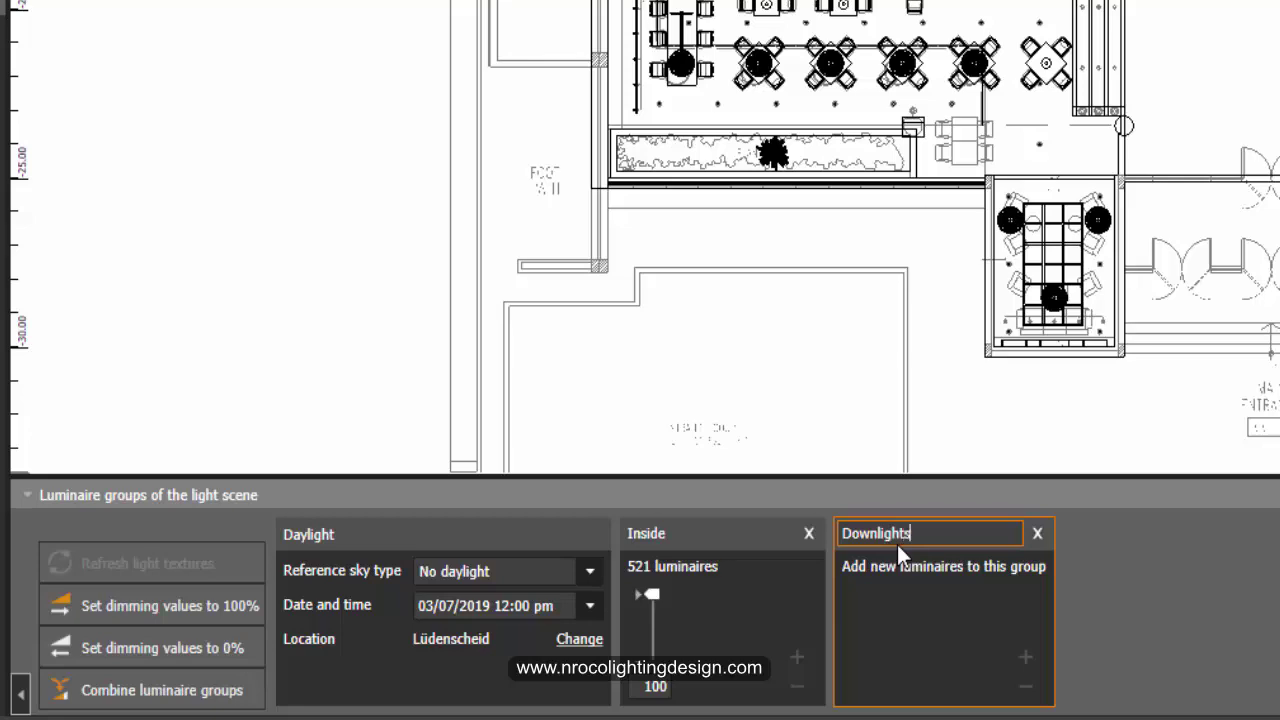
key(Return)
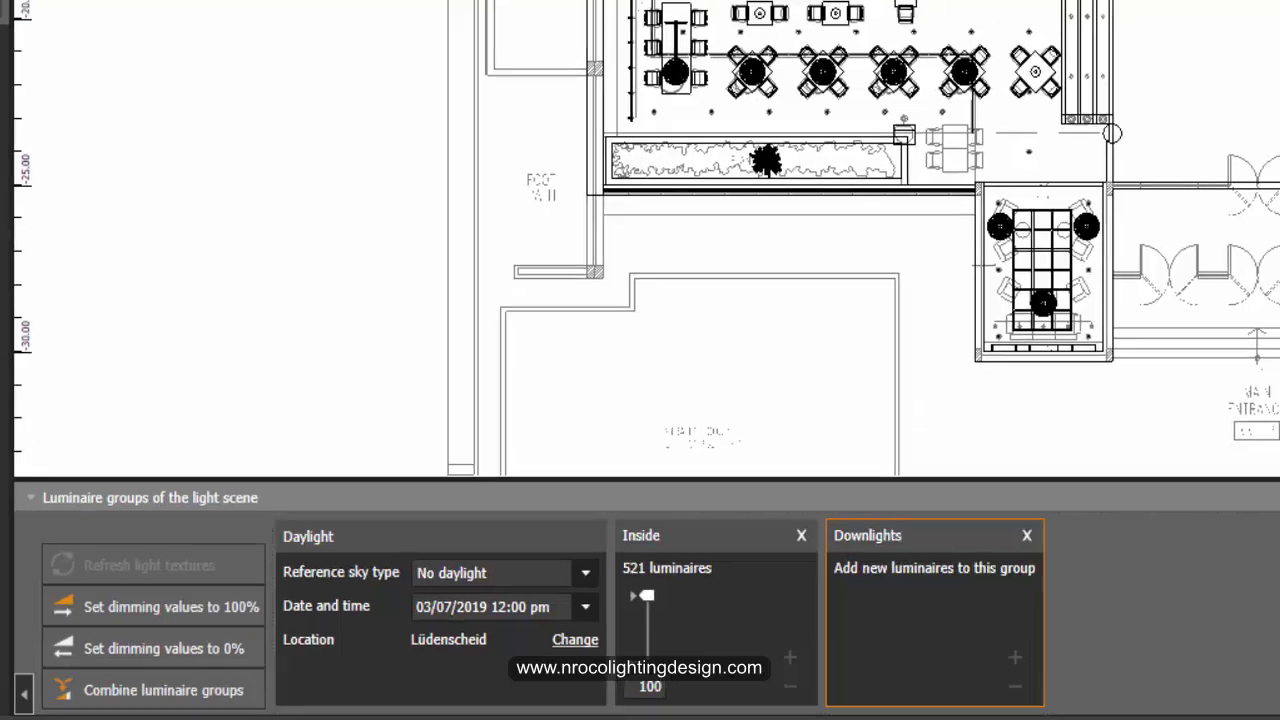
Transfer the 14-downlight arrangement over the dining tables and the eight-downlight arrangement above it from the Inside group to Downlights.
click(870, 126)
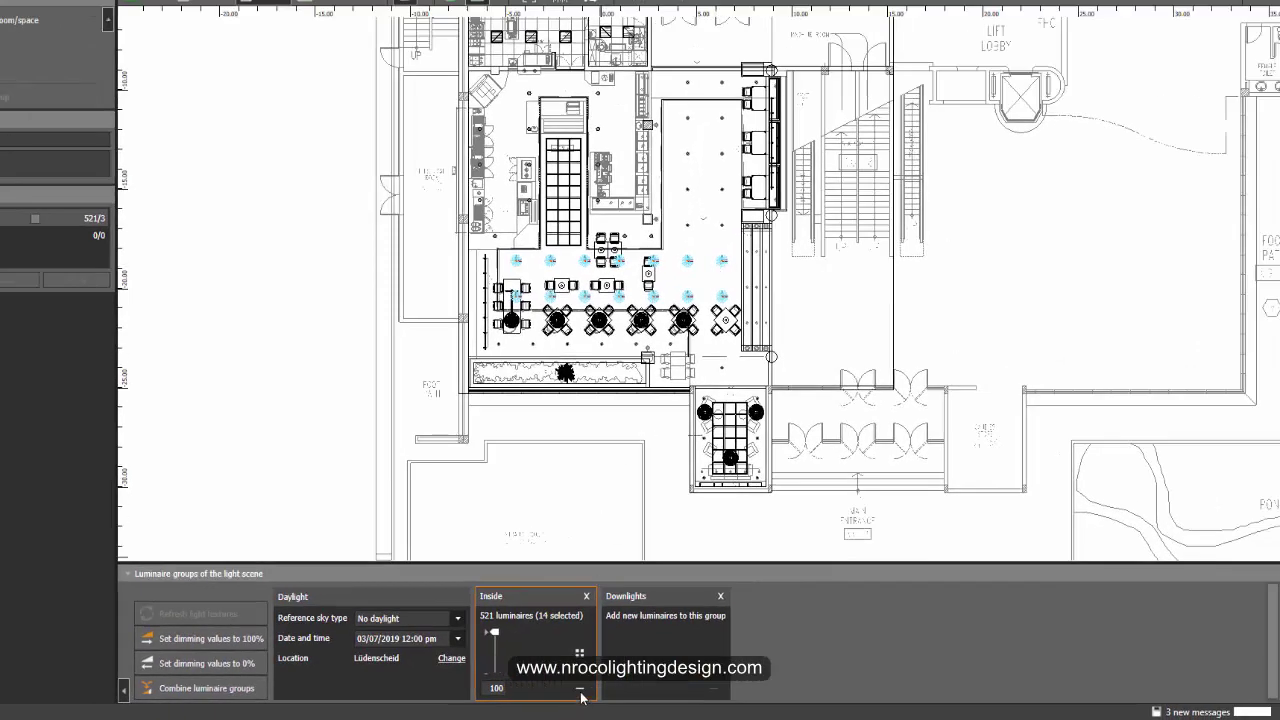
click(578, 690)
click(713, 678)
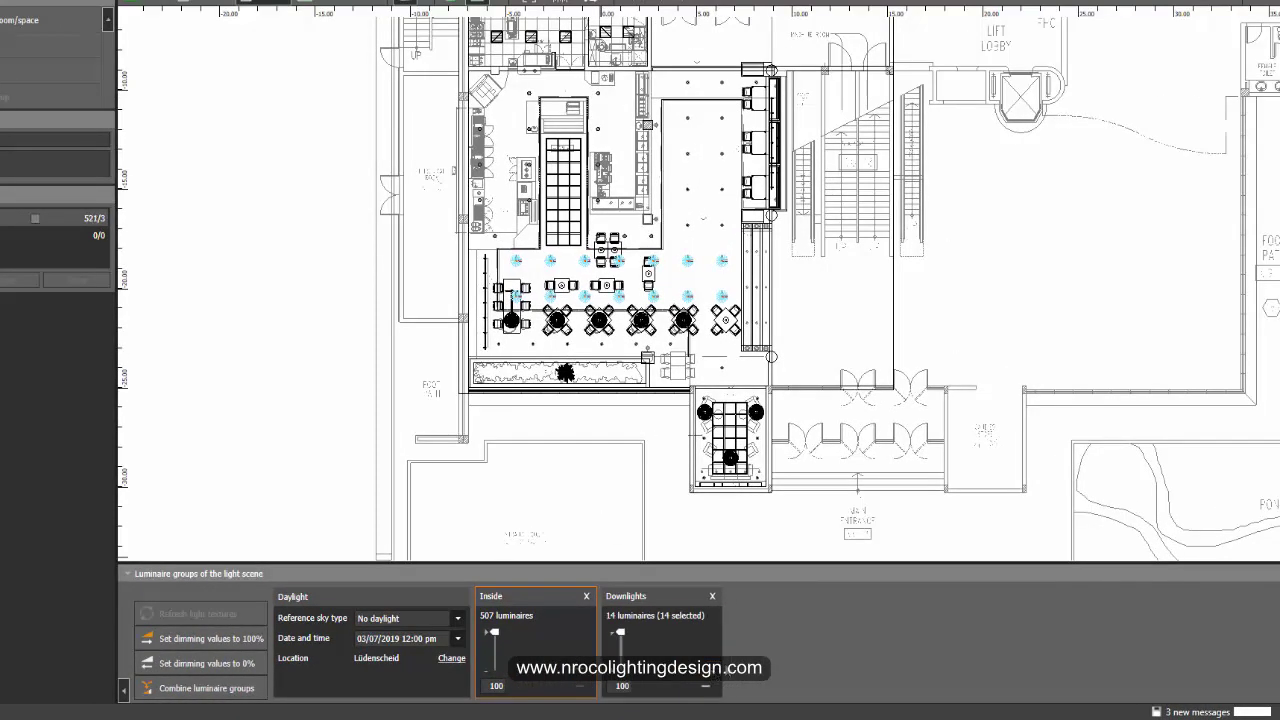
click(687, 228)
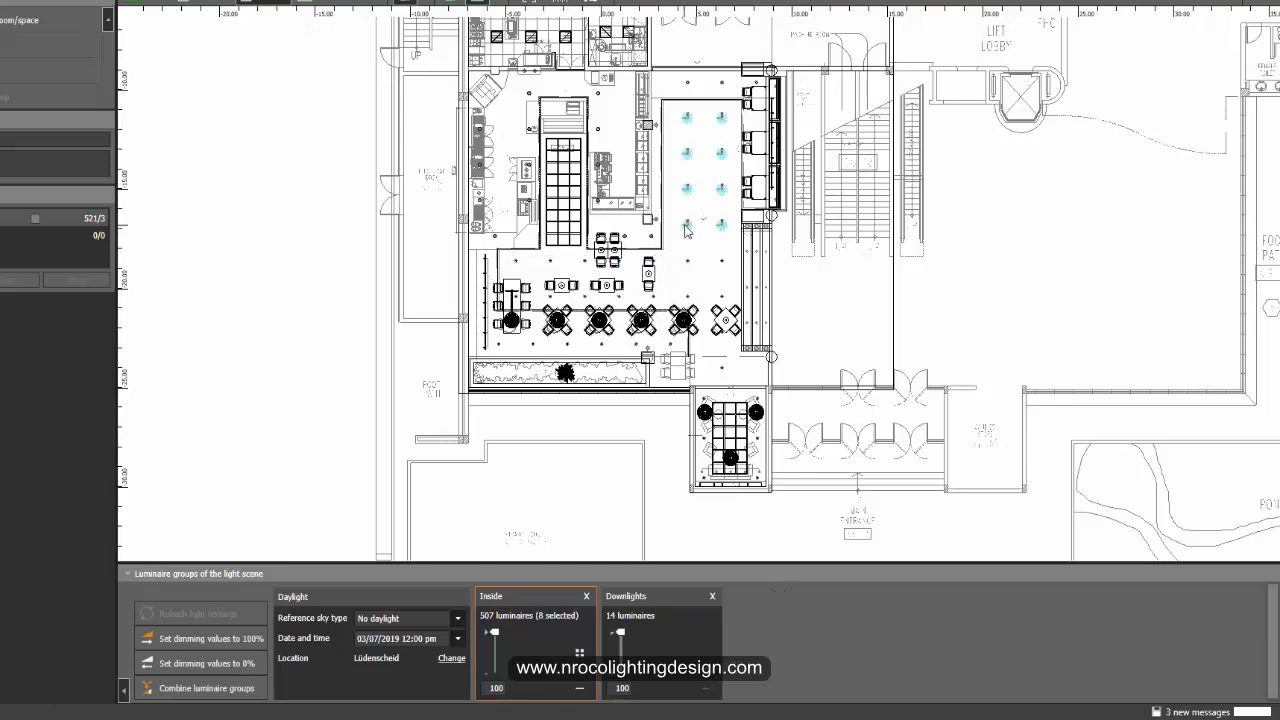
click(578, 690)
click(706, 676)
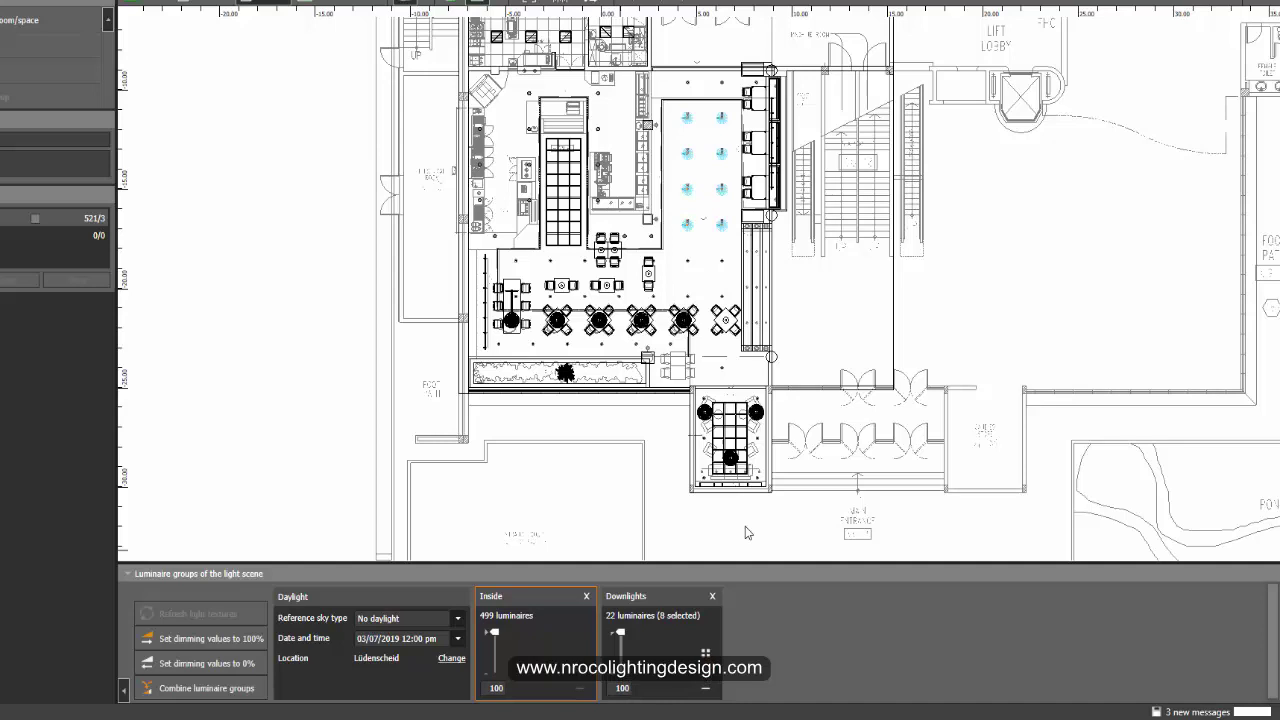
Transfer the two downlights near the front seating room's opening and the six downlights inside that room from Inside to Downlights.
click(723, 371)
click(578, 690)
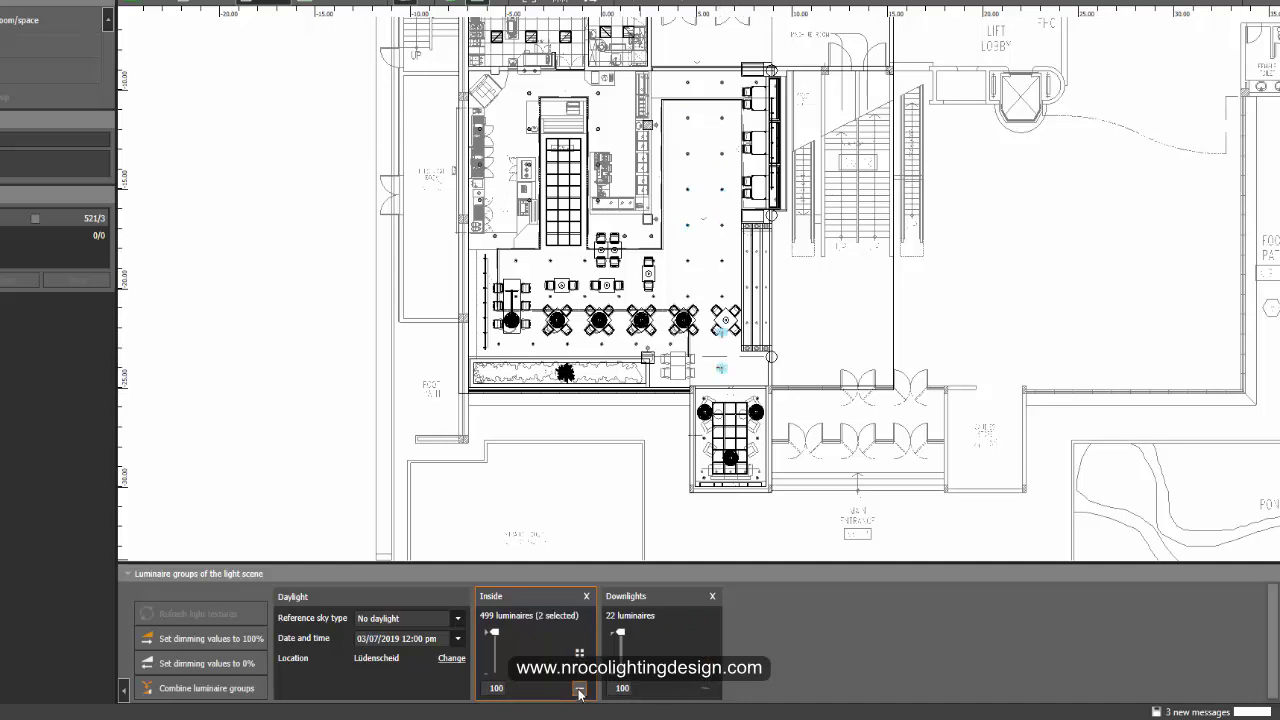
click(706, 676)
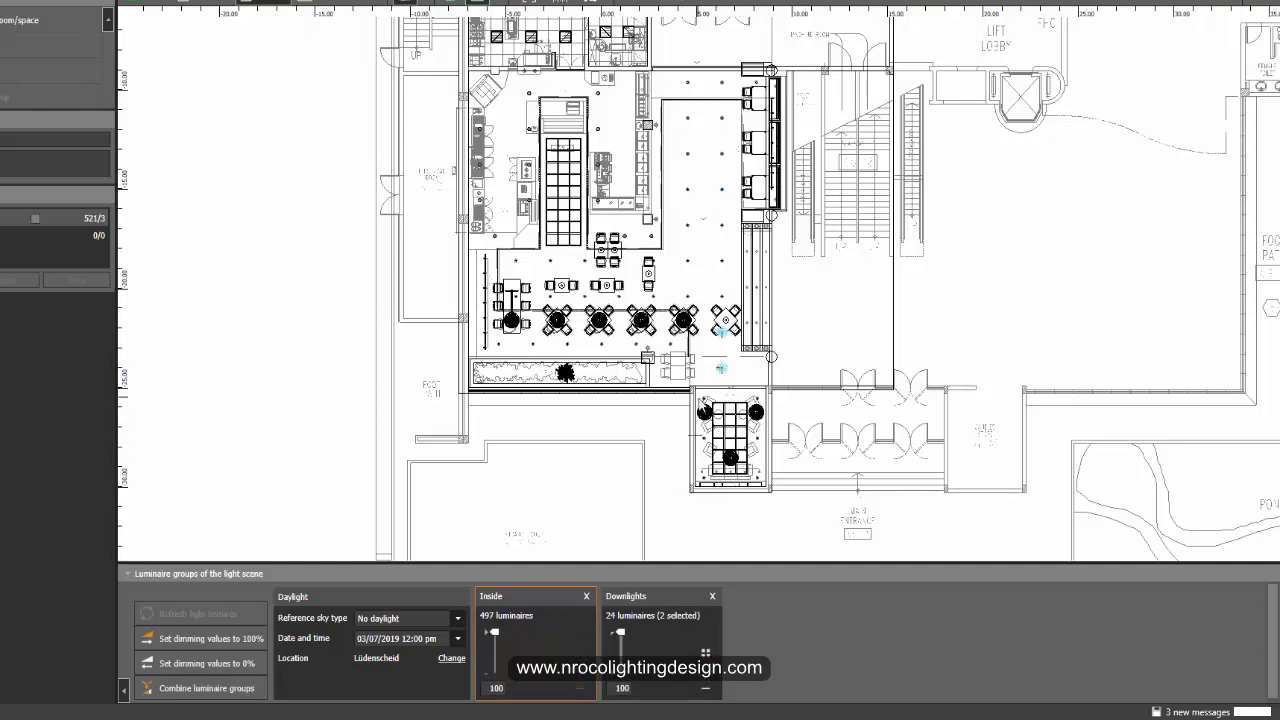
click(703, 399)
click(580, 689)
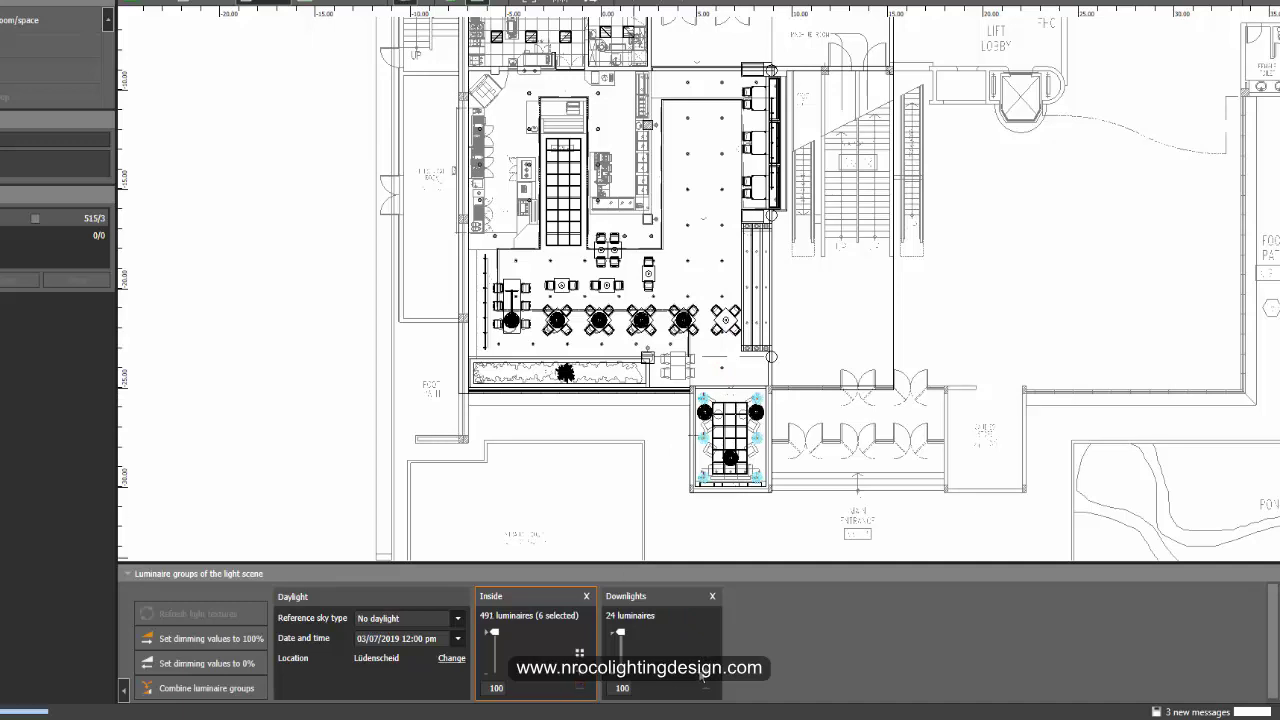
click(705, 672)
Transfer the three luminaires above the kitchen's left counter from the Inside group to Downlights.
middle_drag(533, 98, 595, 309)
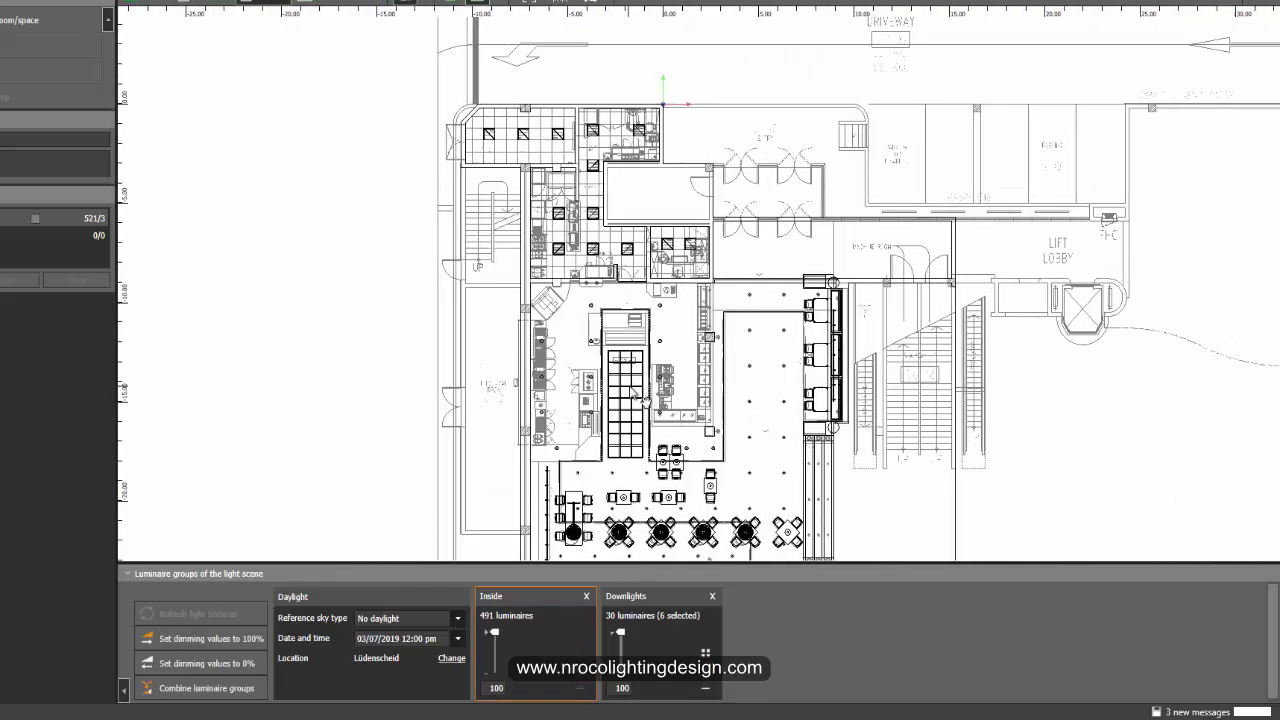
click(542, 342)
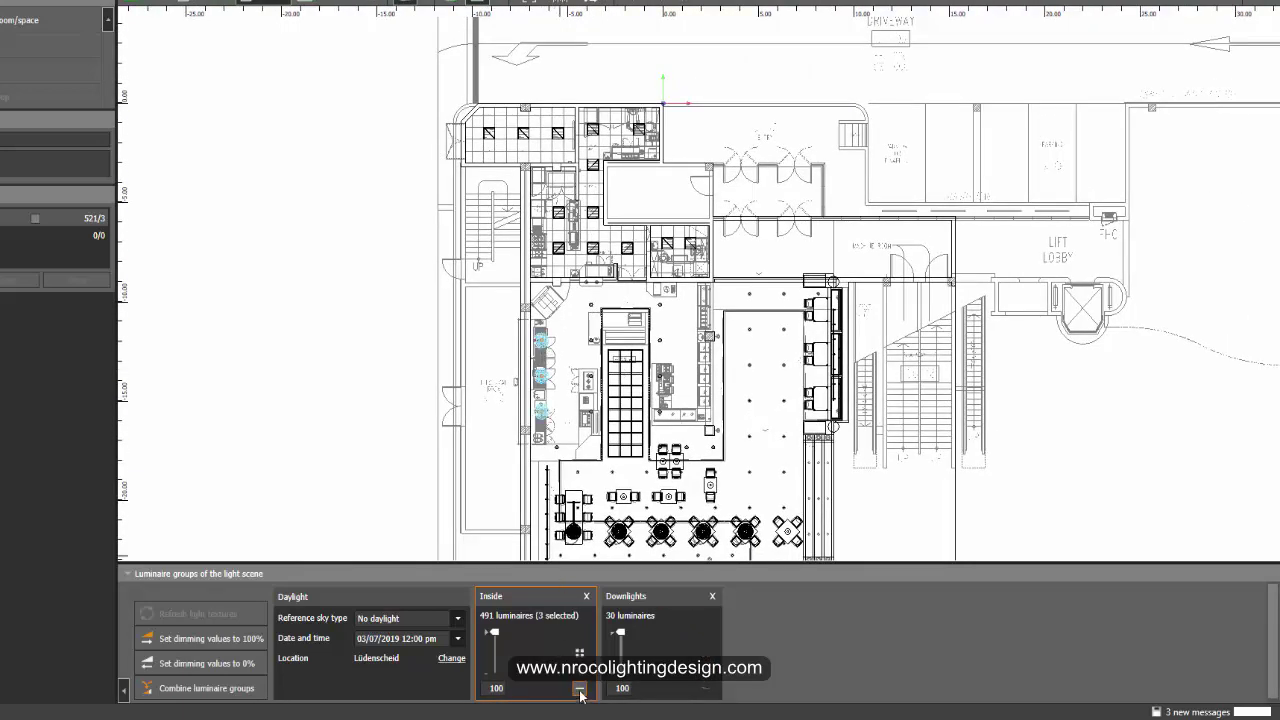
click(580, 688)
click(706, 676)
Select all members of the Downlights group and check across the plan which luminaires it contains.
middle_drag(685, 396, 683, 303)
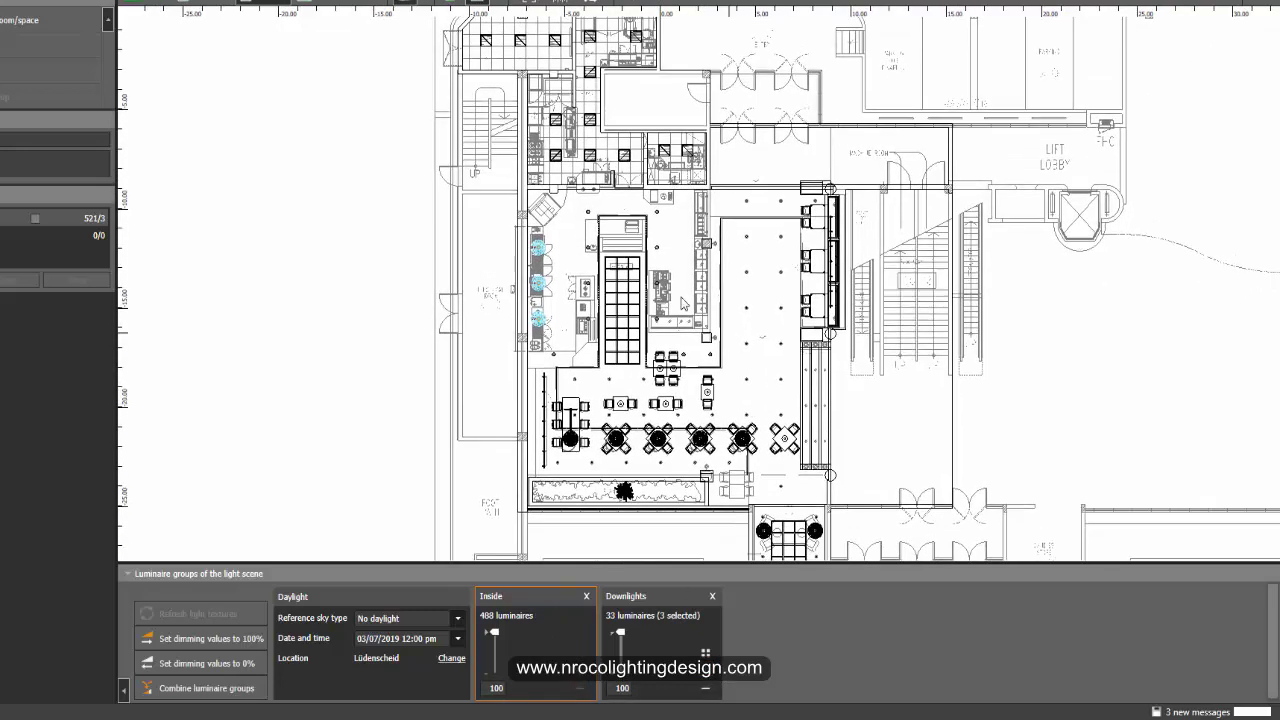
scroll(544, 252, up, 3)
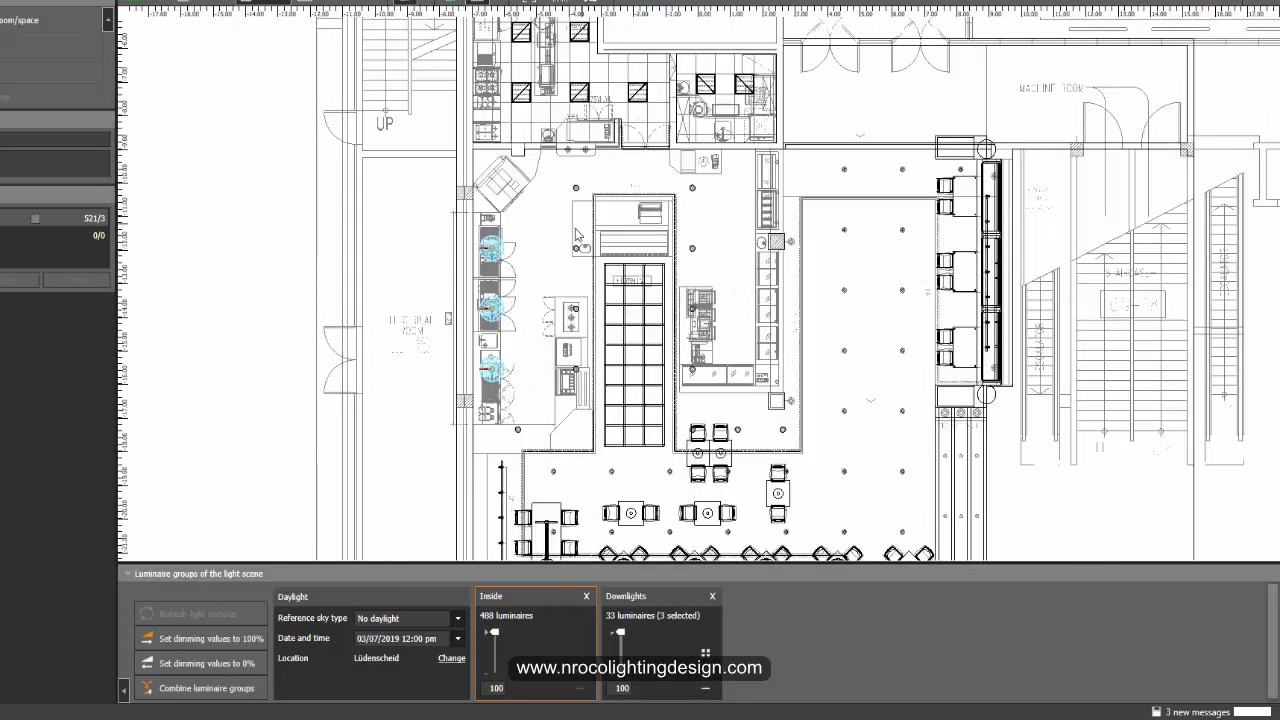
click(915, 212)
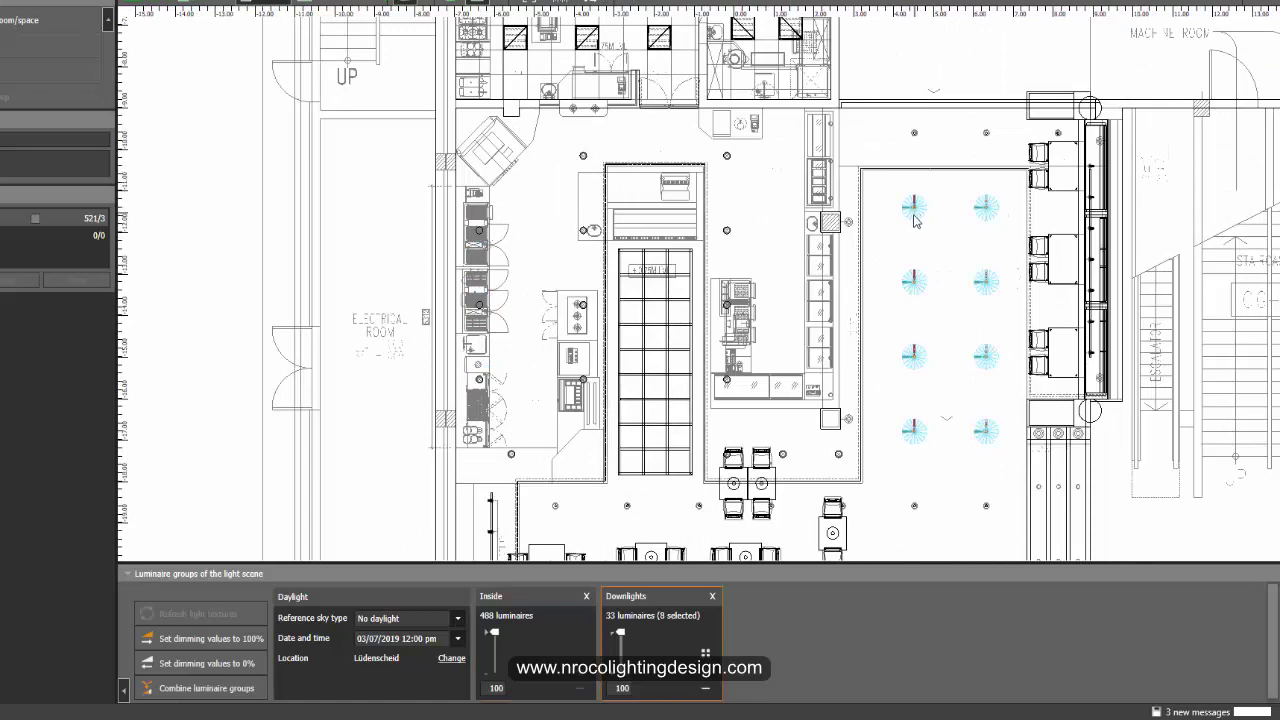
scroll(777, 359, down, 1)
middle_drag(777, 358, 757, 266)
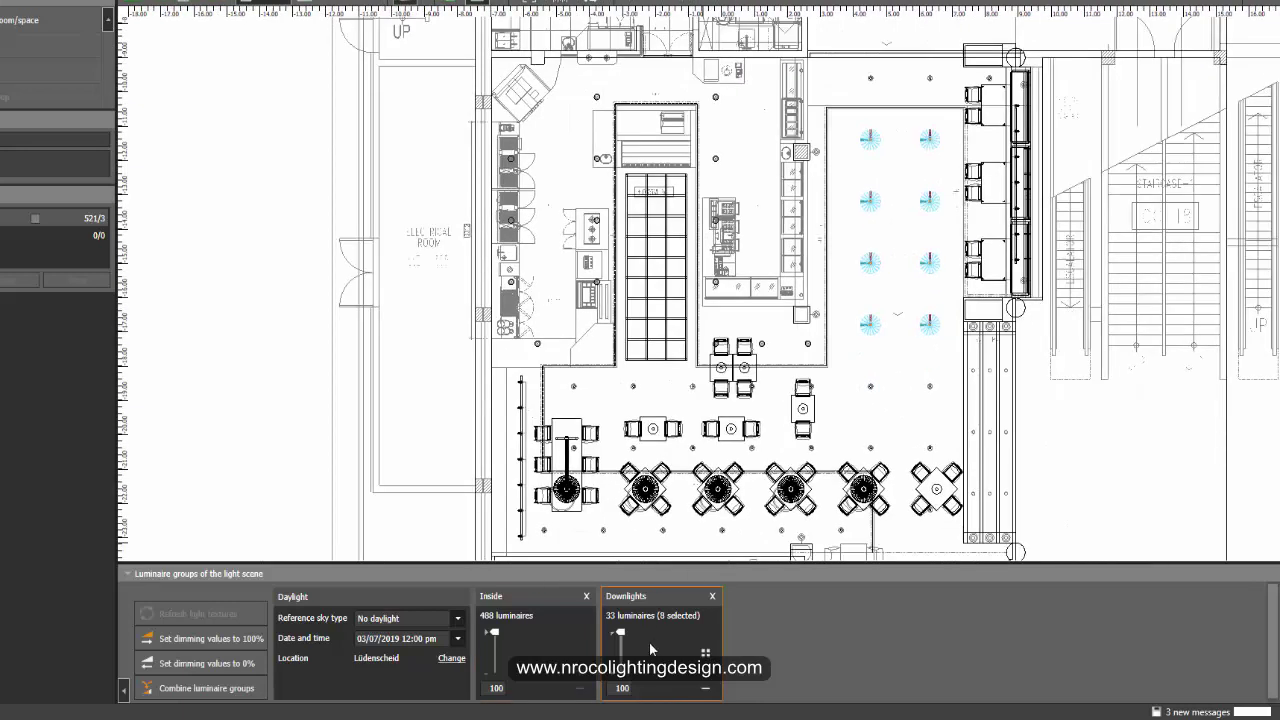
click(672, 641)
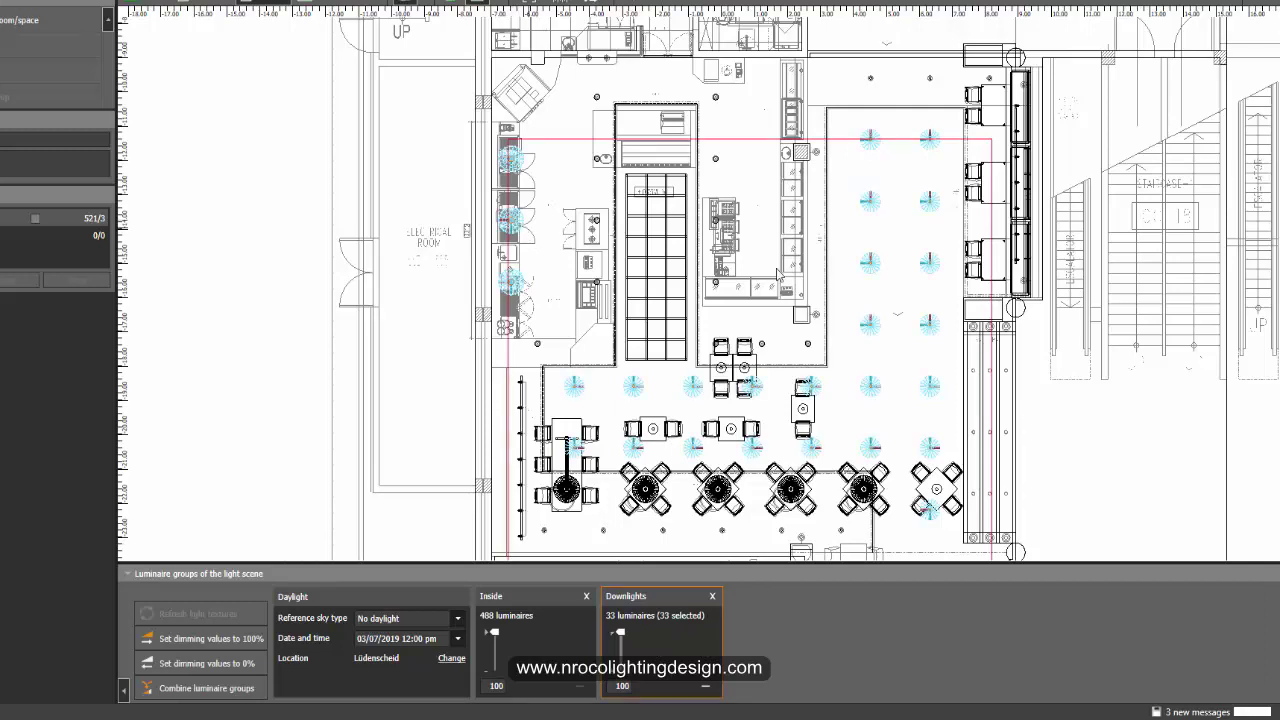
middle_drag(854, 305, 818, 177)
mouse_move(922, 516)
middle_down()
mouse_move(908, 430)
mouse_move(904, 441)
middle_up()
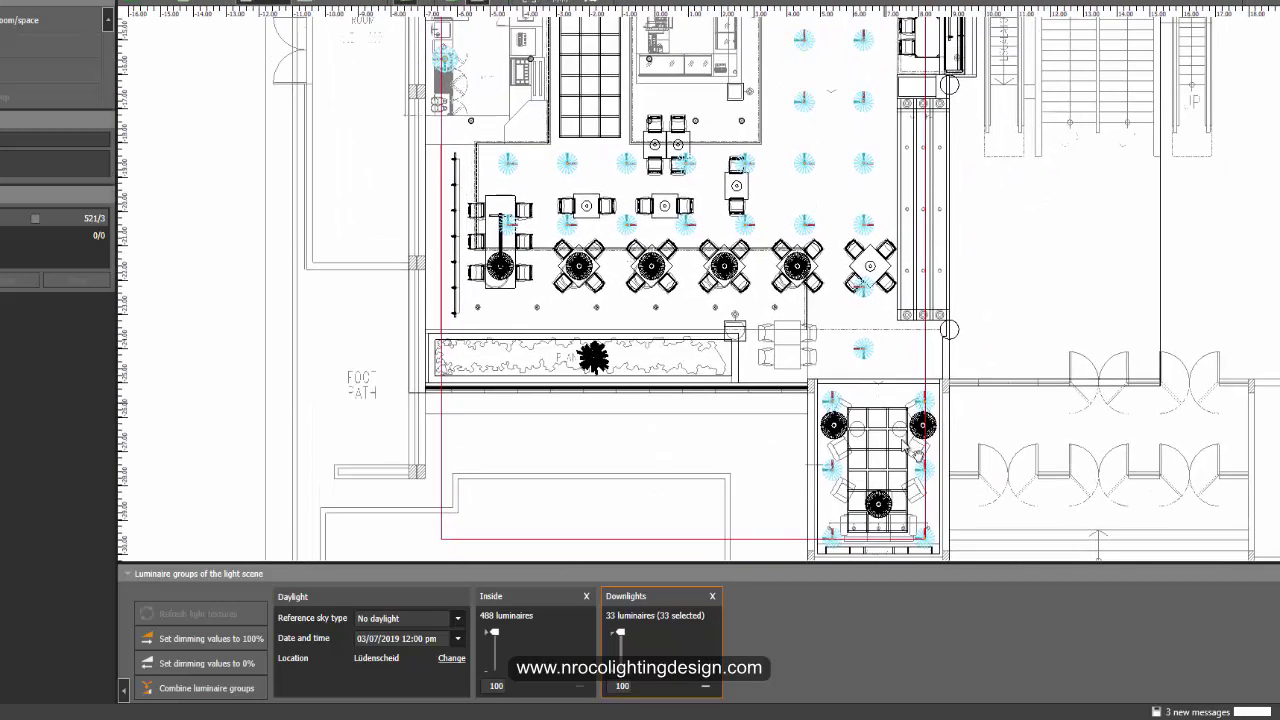
Return the three luminaires above the kitchen's left counter to the Inside group and recheck the Downlights group's members.
middle_drag(757, 185, 850, 432)
scroll(560, 254, up, 2)
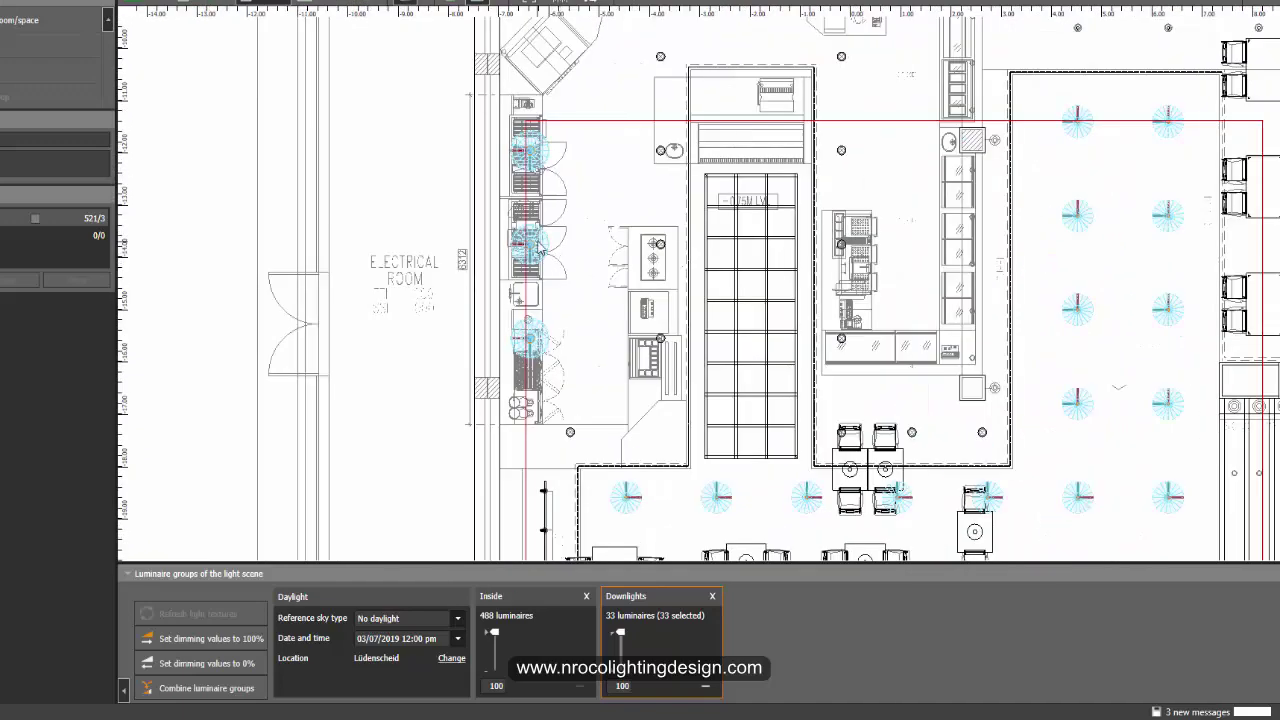
click(585, 208)
click(530, 243)
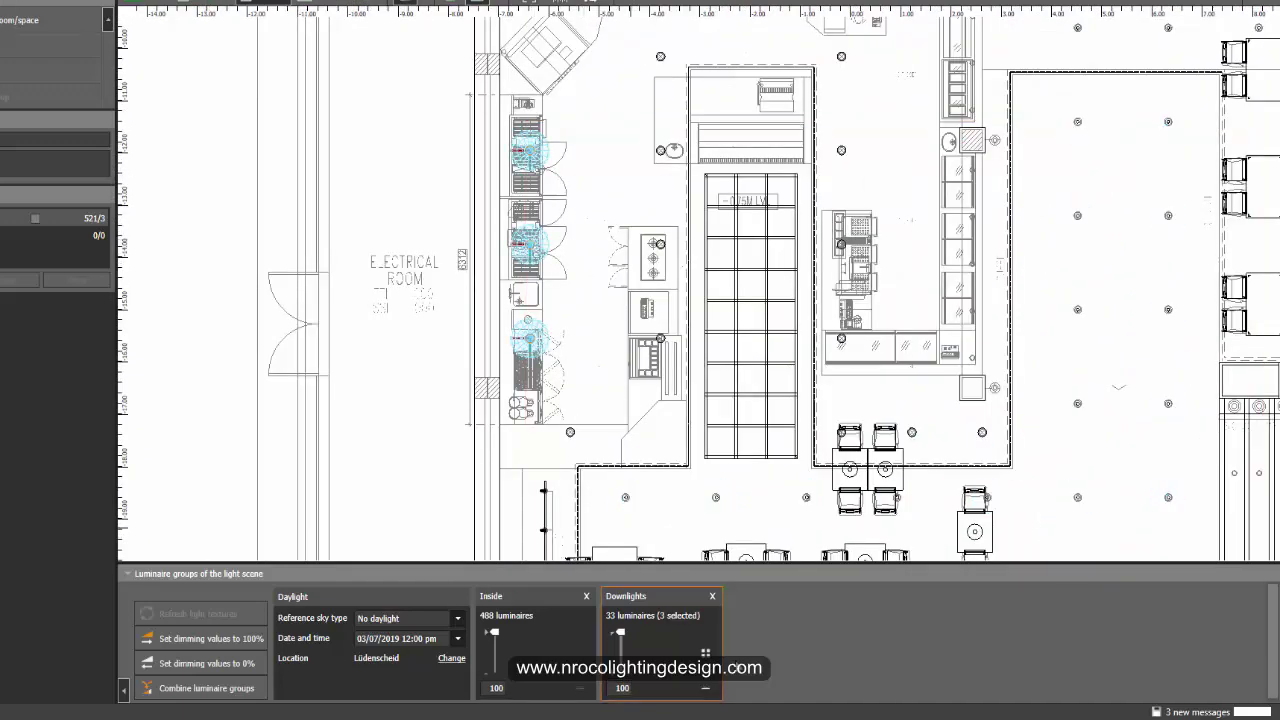
click(705, 686)
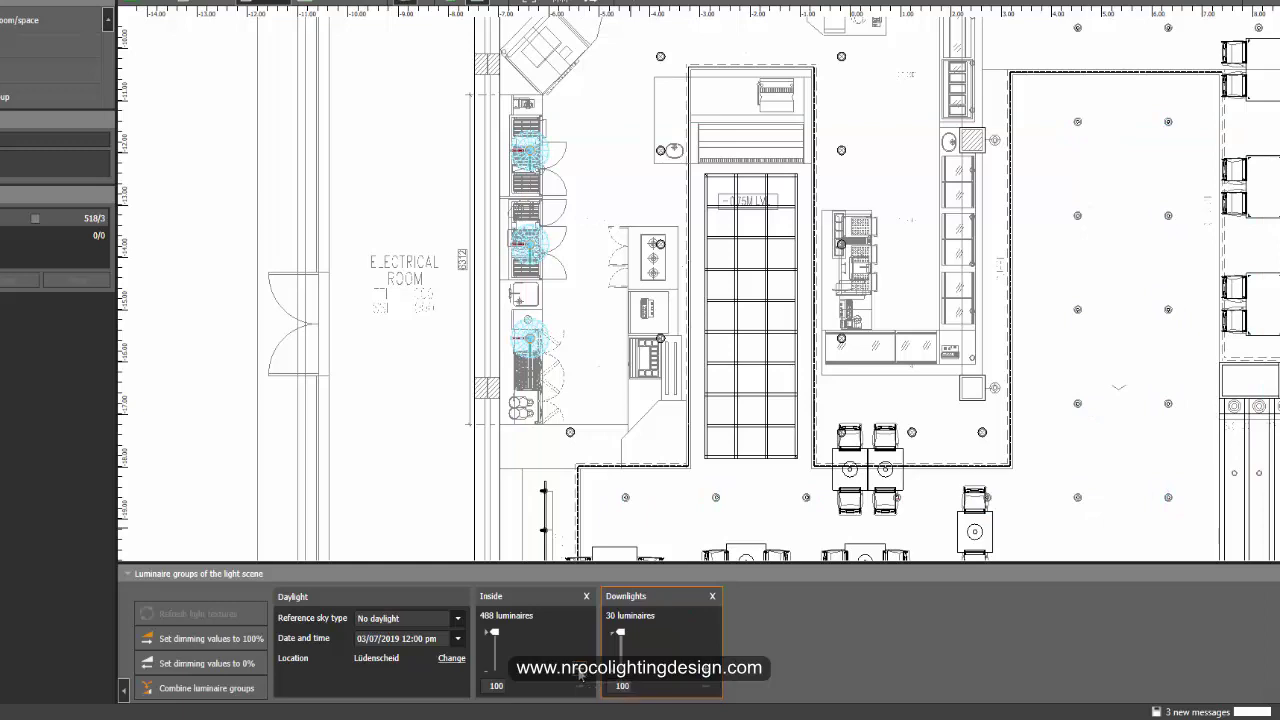
scroll(433, 436, down, 5)
middle_drag(437, 395, 521, 300)
click(337, 302)
middle_drag(655, 346, 549, 287)
click(660, 621)
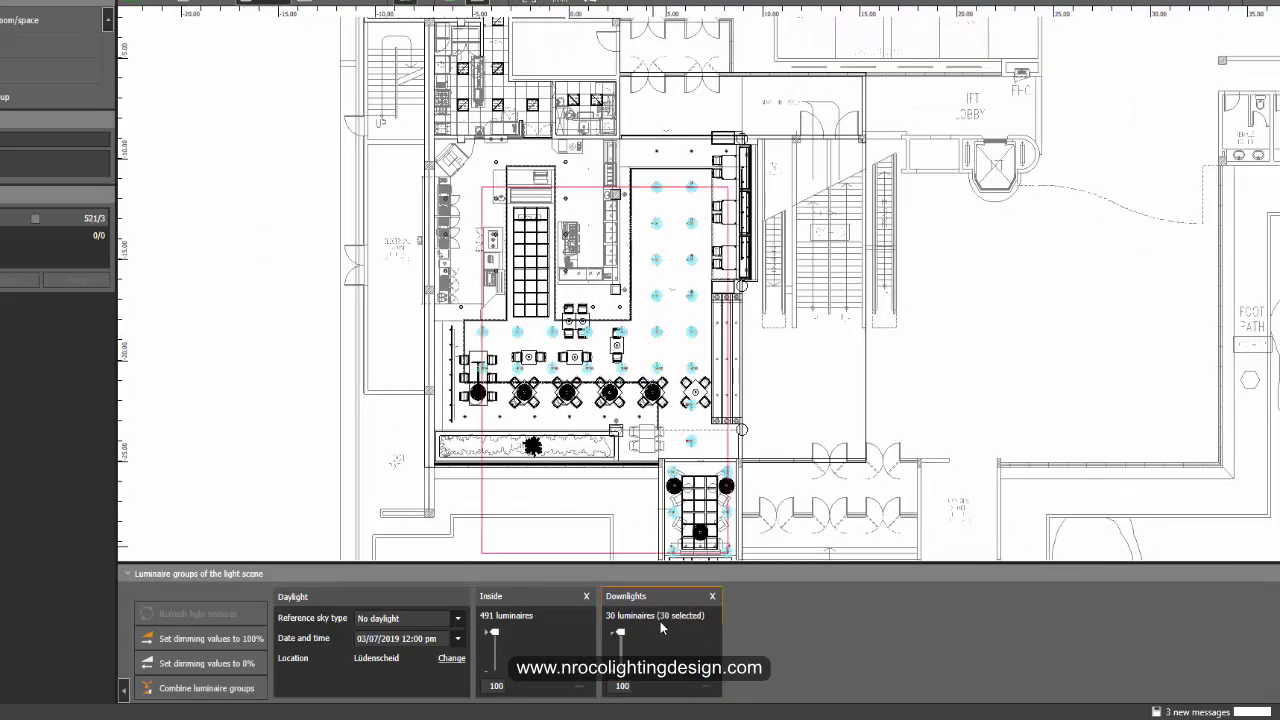
Transfer the row of three downlights along the dining area's back wall from the Inside group to Downlights.
middle_drag(810, 395, 840, 529)
scroll(536, 148, up, 2)
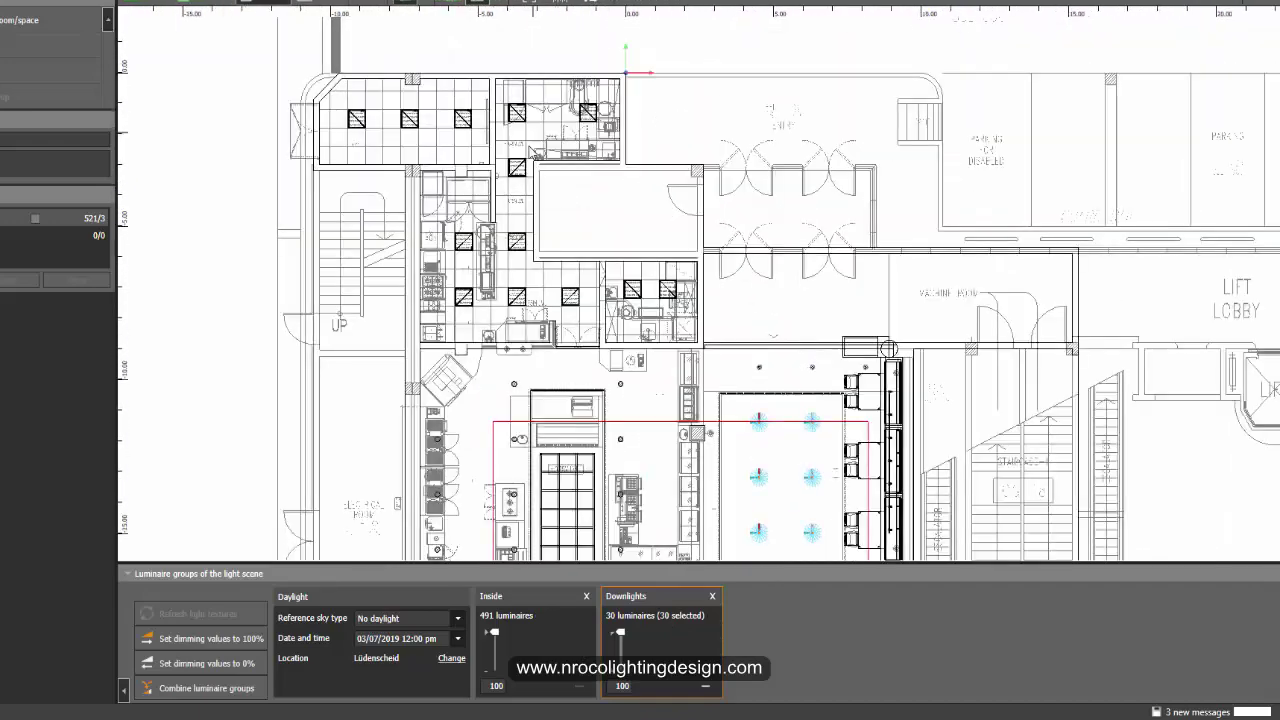
scroll(543, 168, down, 1)
scroll(833, 370, up, 2)
click(711, 300)
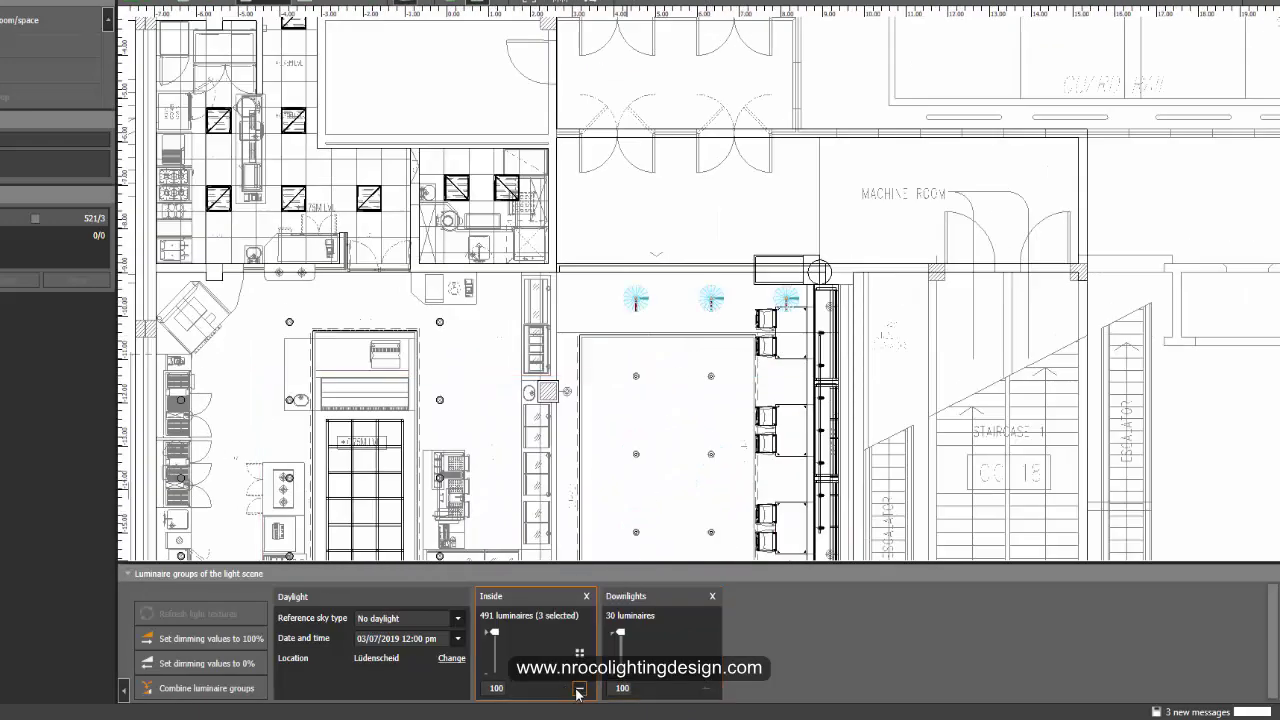
click(577, 690)
click(708, 680)
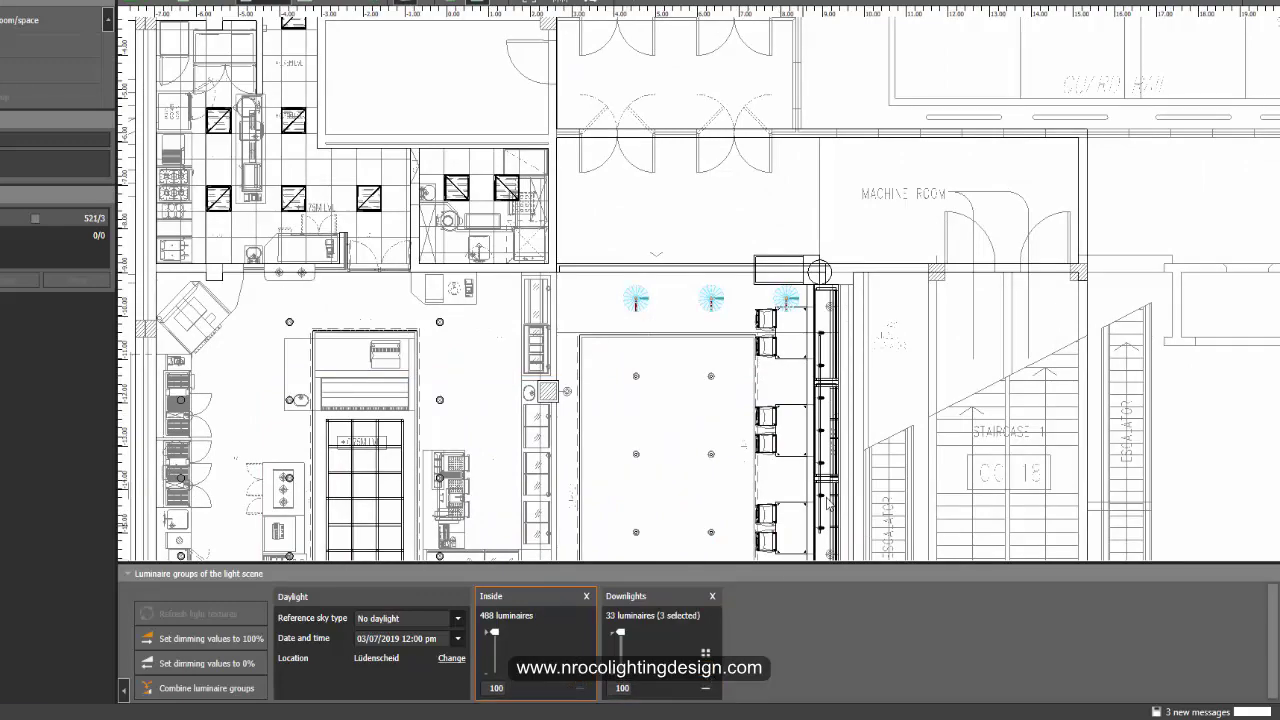
Check the Downlights group's members on the plan and transfer the row of six luminaires beside the planter from Inside to Downlights.
scroll(880, 398, down, 3)
click(375, 378)
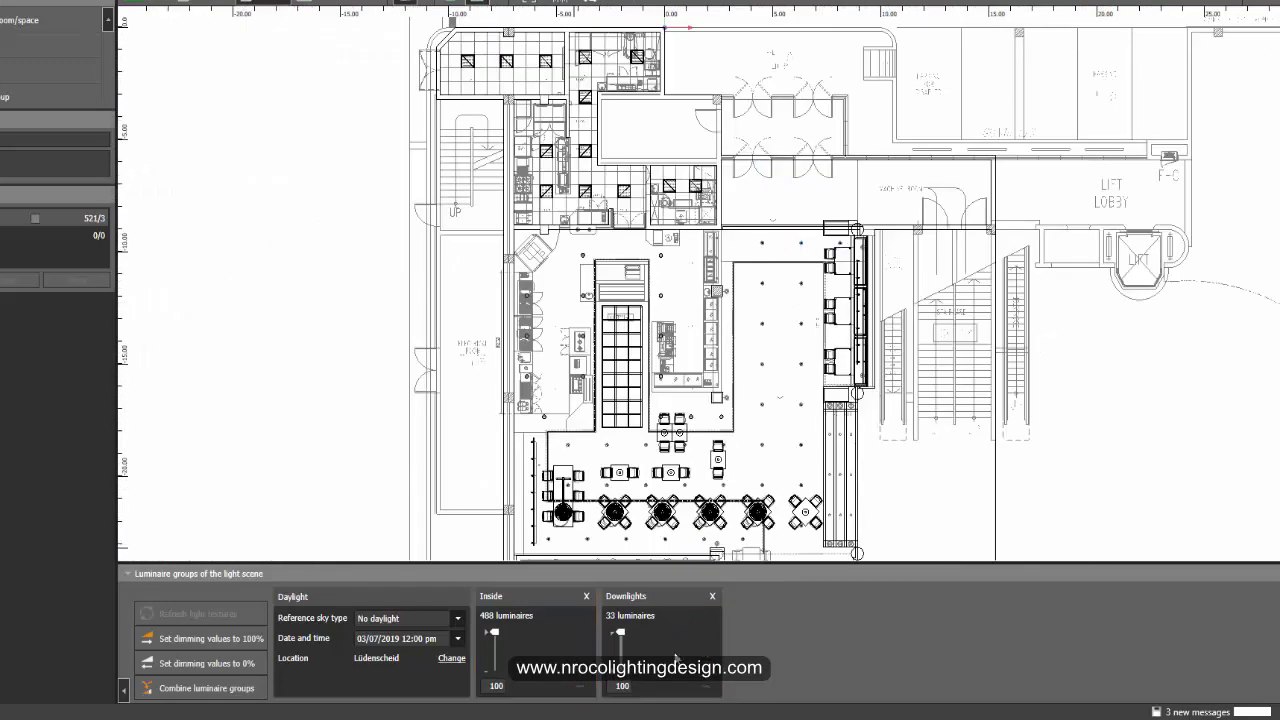
click(704, 654)
middle_drag(893, 360, 861, 212)
middle_drag(832, 431, 863, 404)
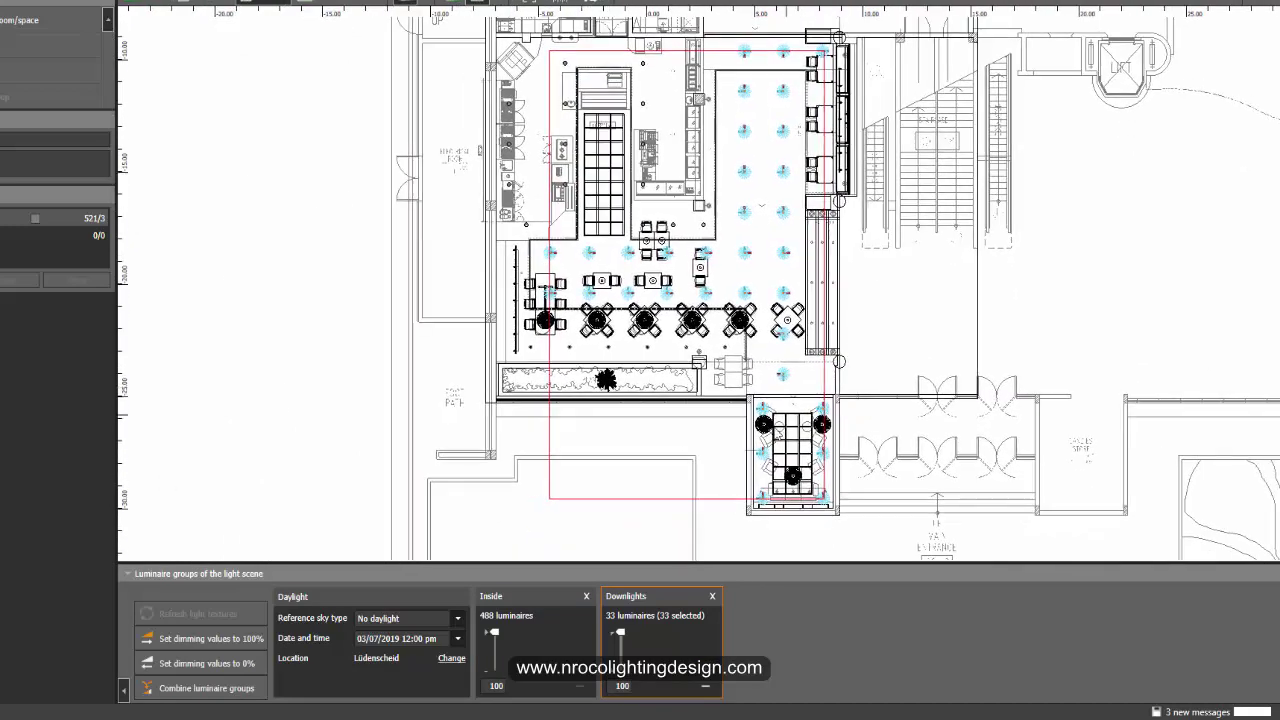
mouse_move(621, 636)
mouse_down()
mouse_move(621, 650)
mouse_move(622, 630)
mouse_up()
scroll(662, 343, up, 3)
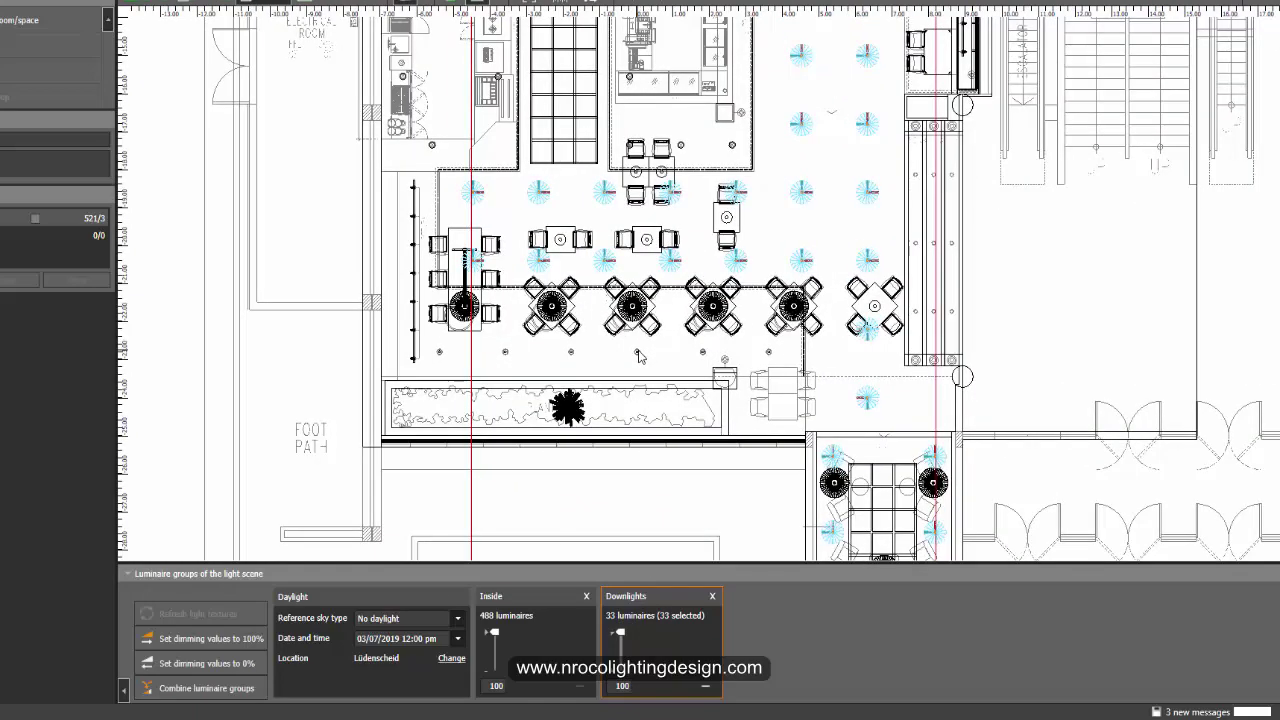
click(638, 354)
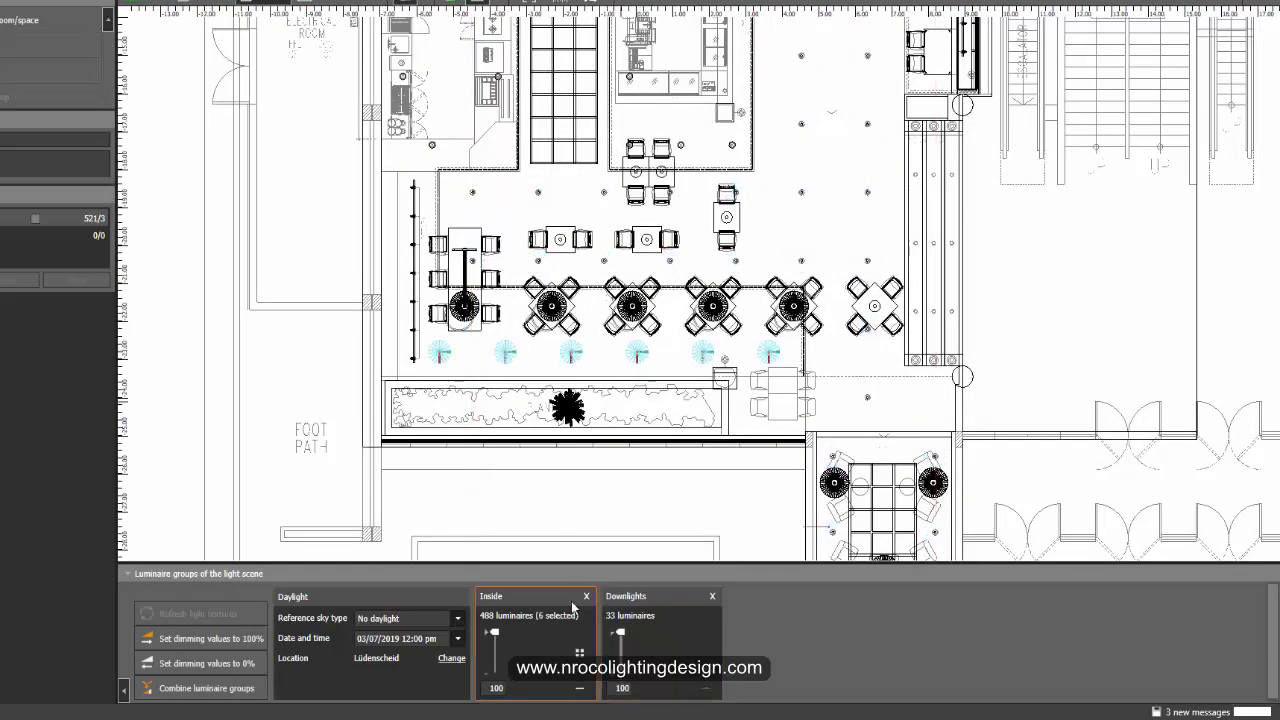
click(705, 671)
scroll(866, 495, down, 2)
click(998, 317)
Create a new luminaire group in Light scene 1 and name it 60x60.
scroll(963, 325, down, 2)
middle_drag(962, 325, 854, 454)
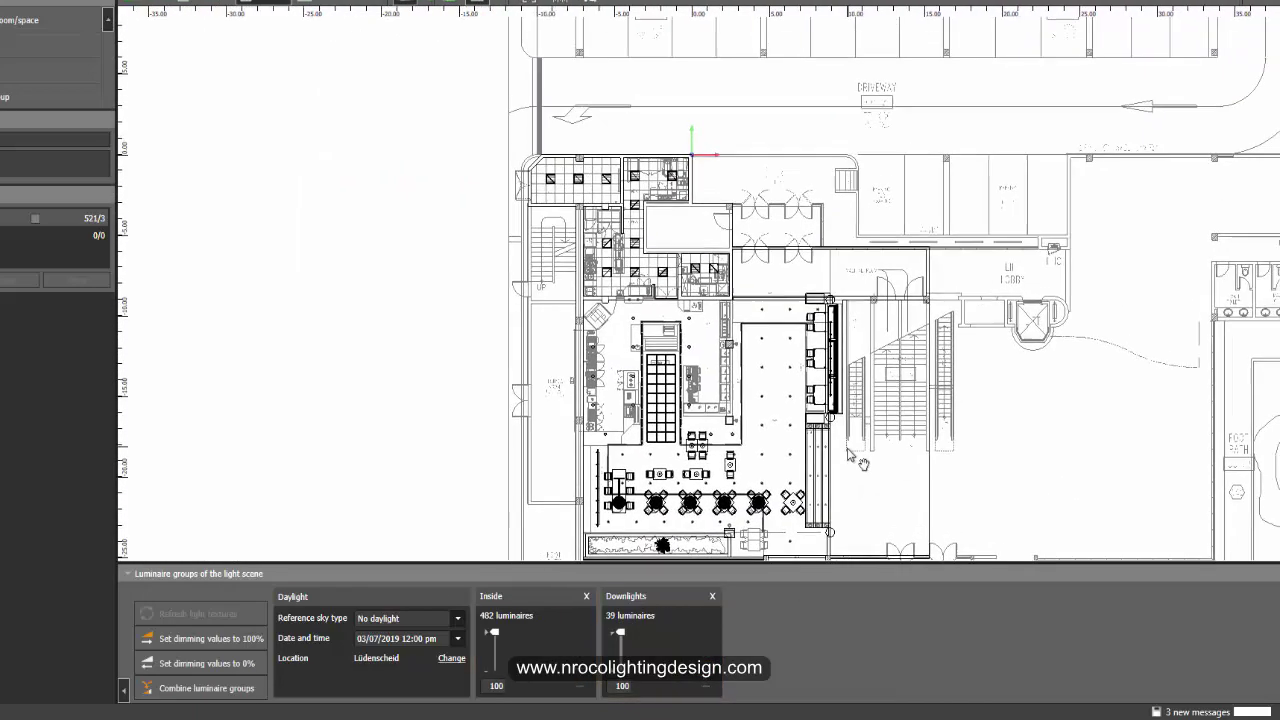
scroll(641, 160, up, 3)
click(692, 189)
scroll(629, 238, down, 2)
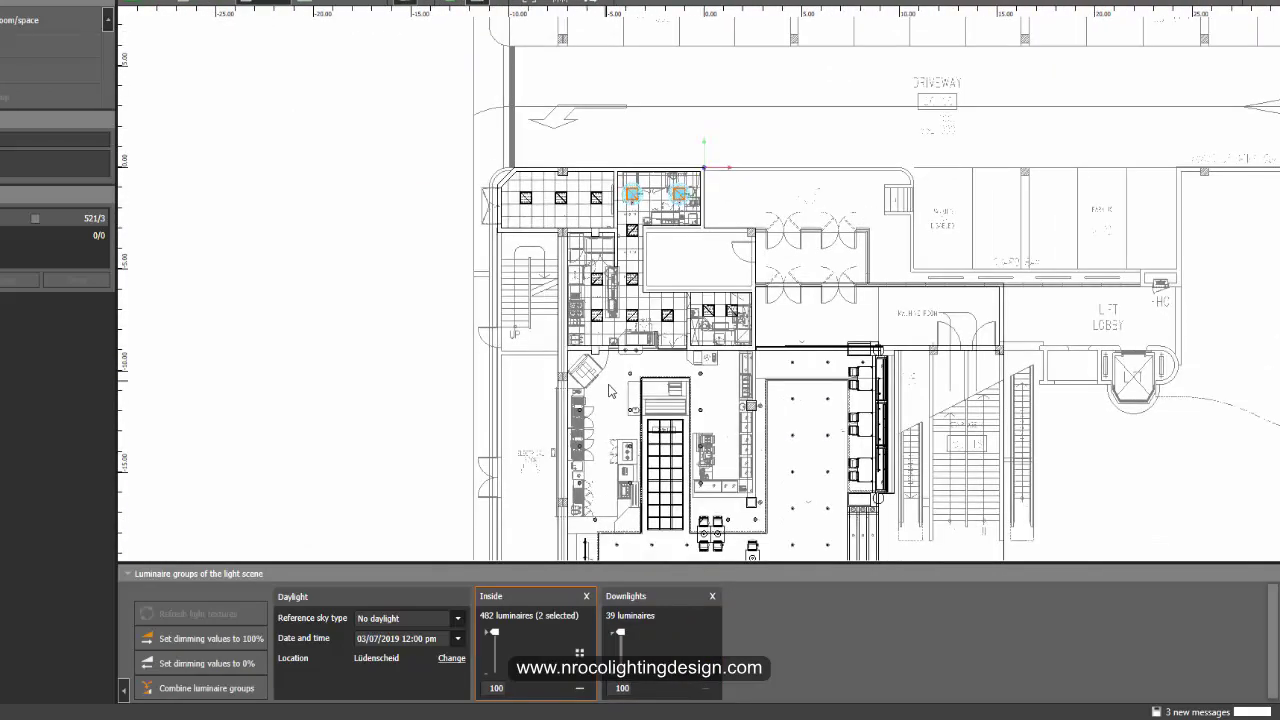
middle_drag(629, 238, 552, 74)
click(286, 312)
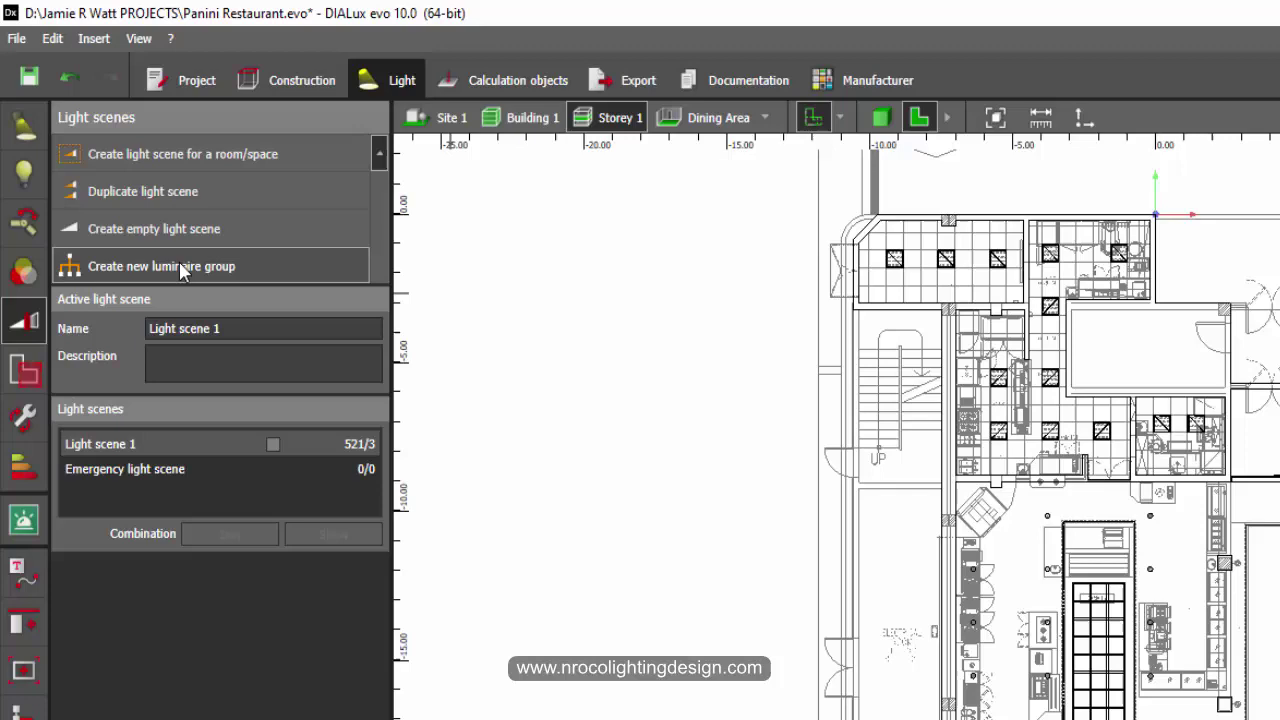
click(178, 267)
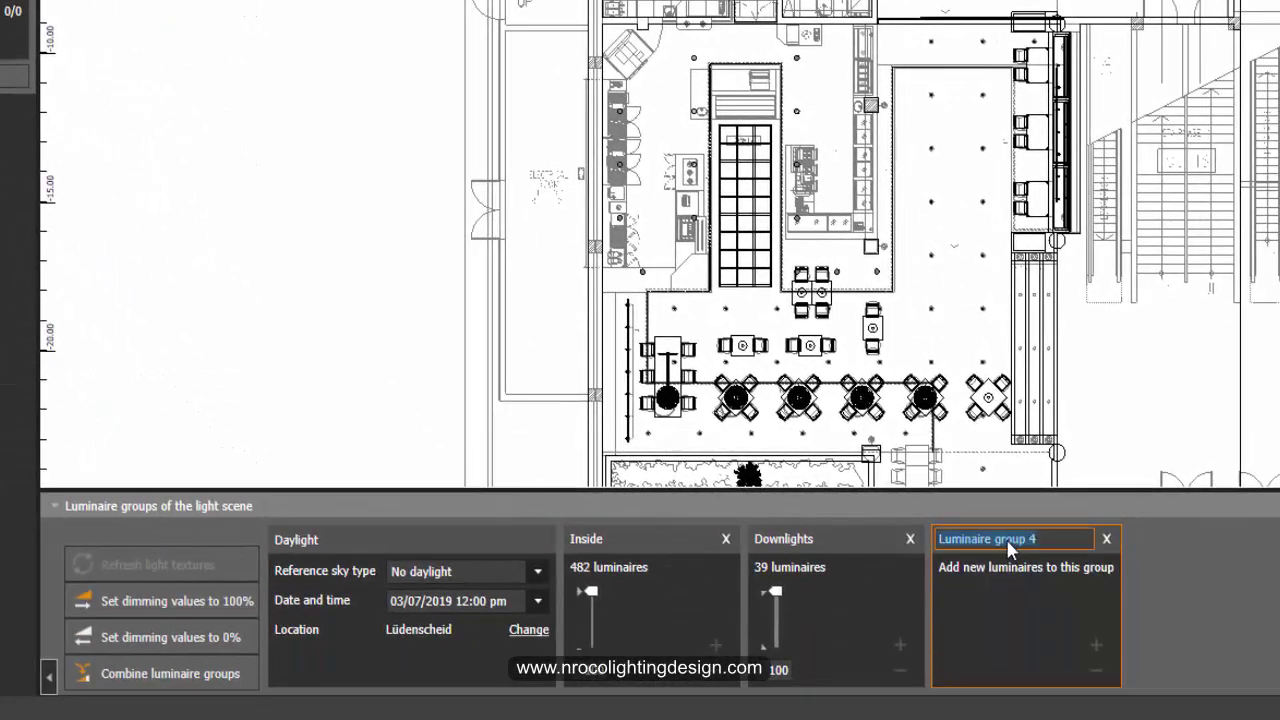
text(60x60)
key(Return)
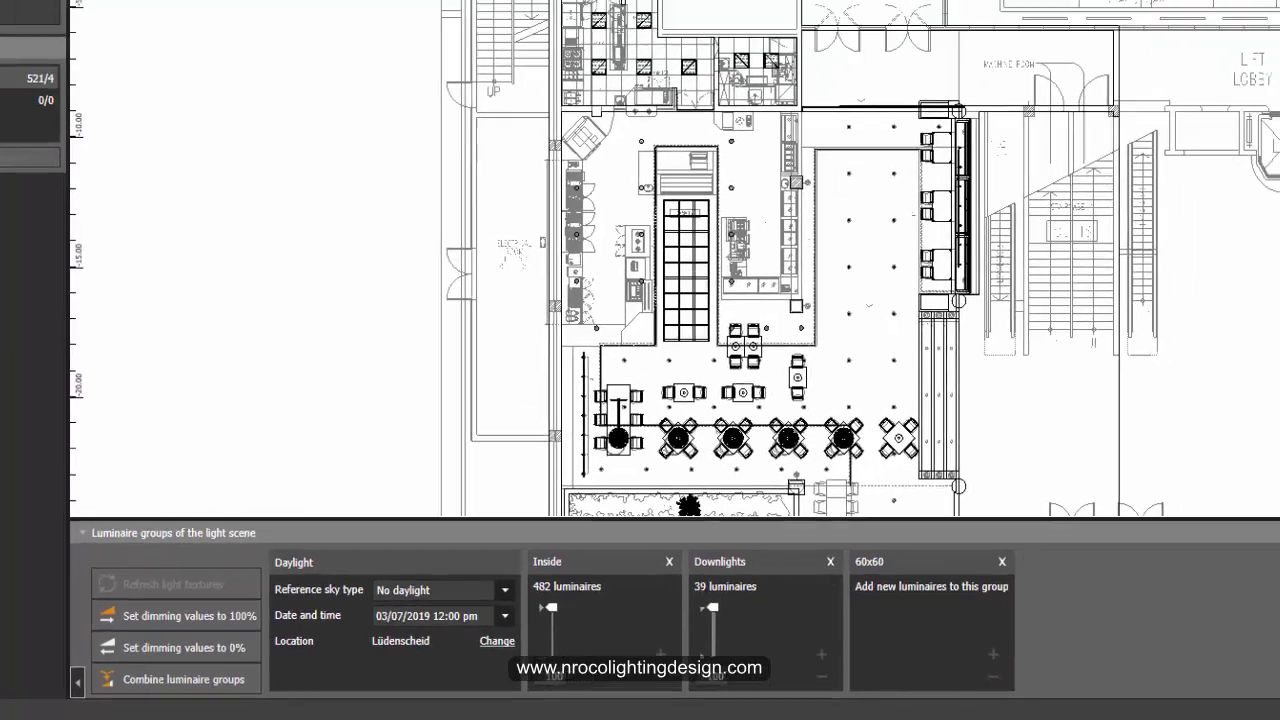
Transfer the square ceiling luminaires in the back rooms, in sets of three, two and eight, from the Inside group to 60x60.
drag(438, 34, 562, 84)
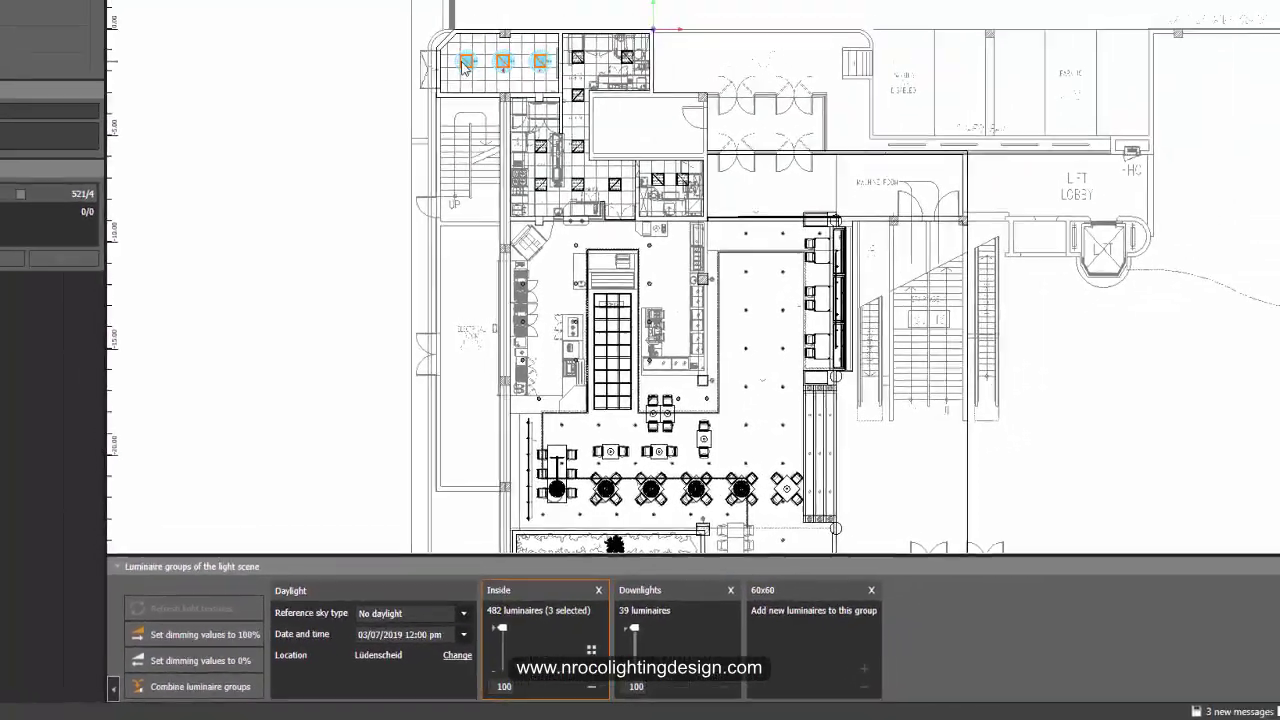
click(661, 677)
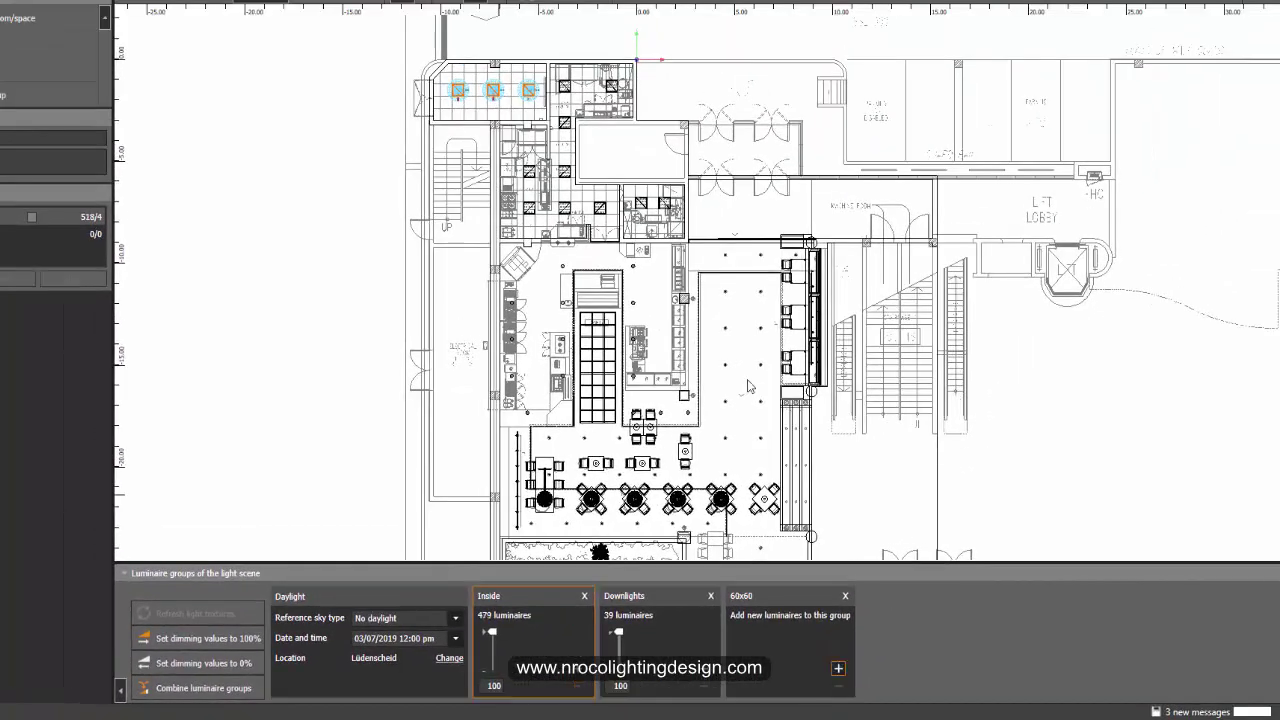
click(567, 92)
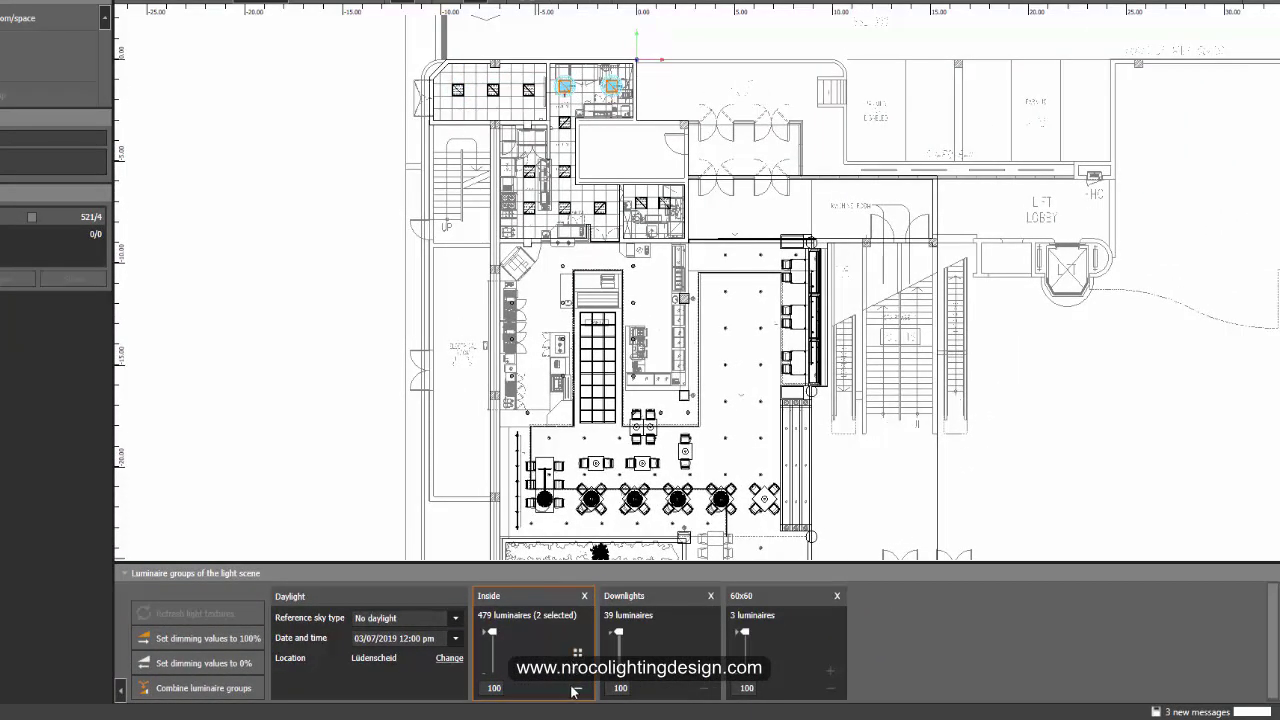
click(830, 670)
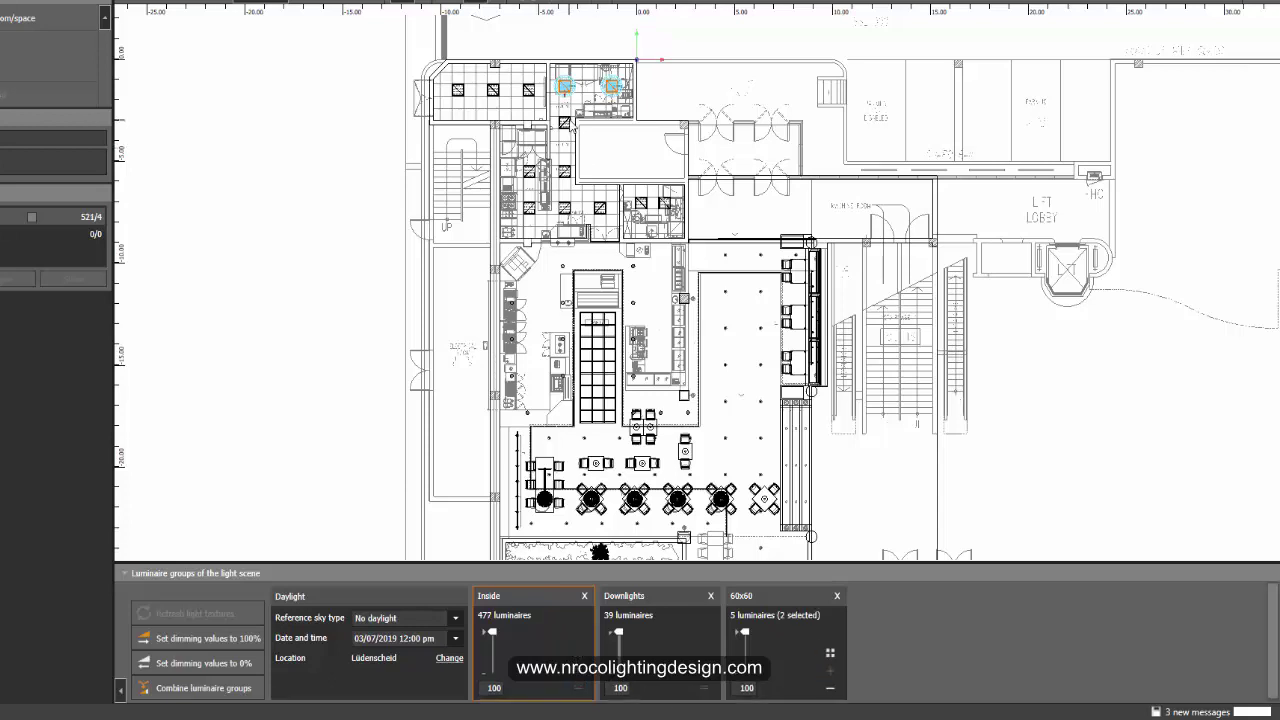
click(565, 122)
drag(488, 117, 686, 238)
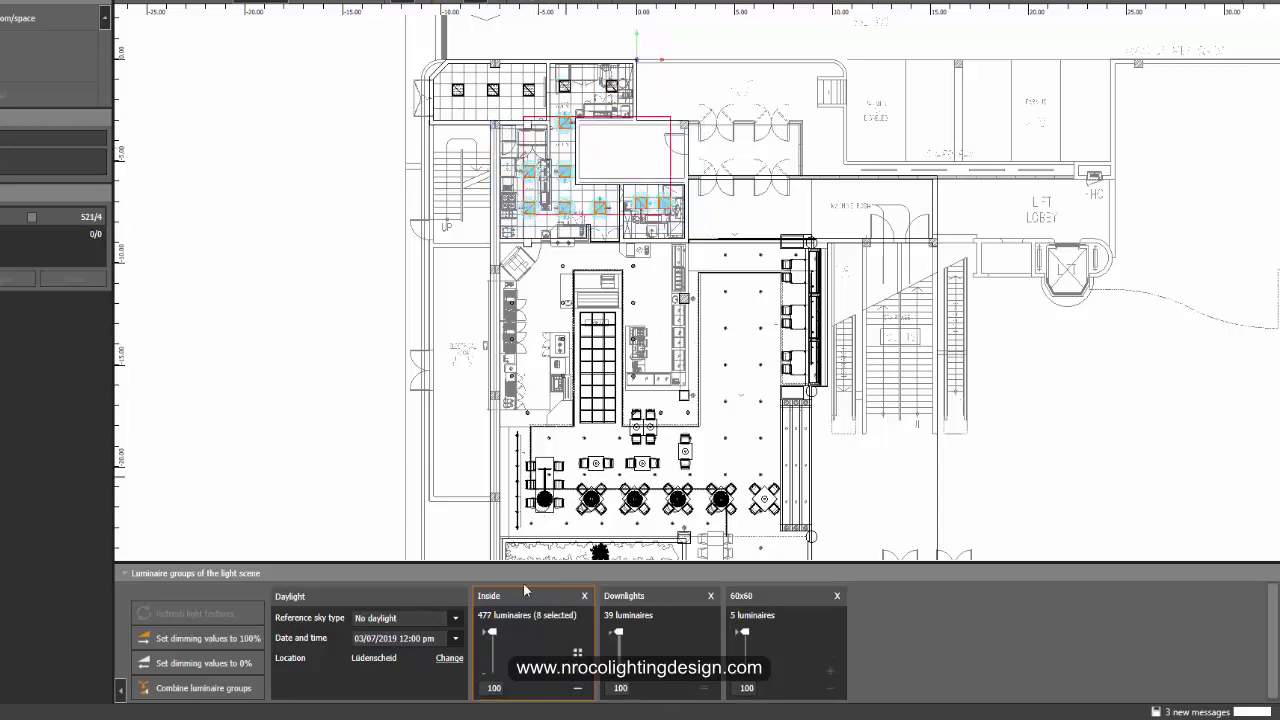
click(830, 655)
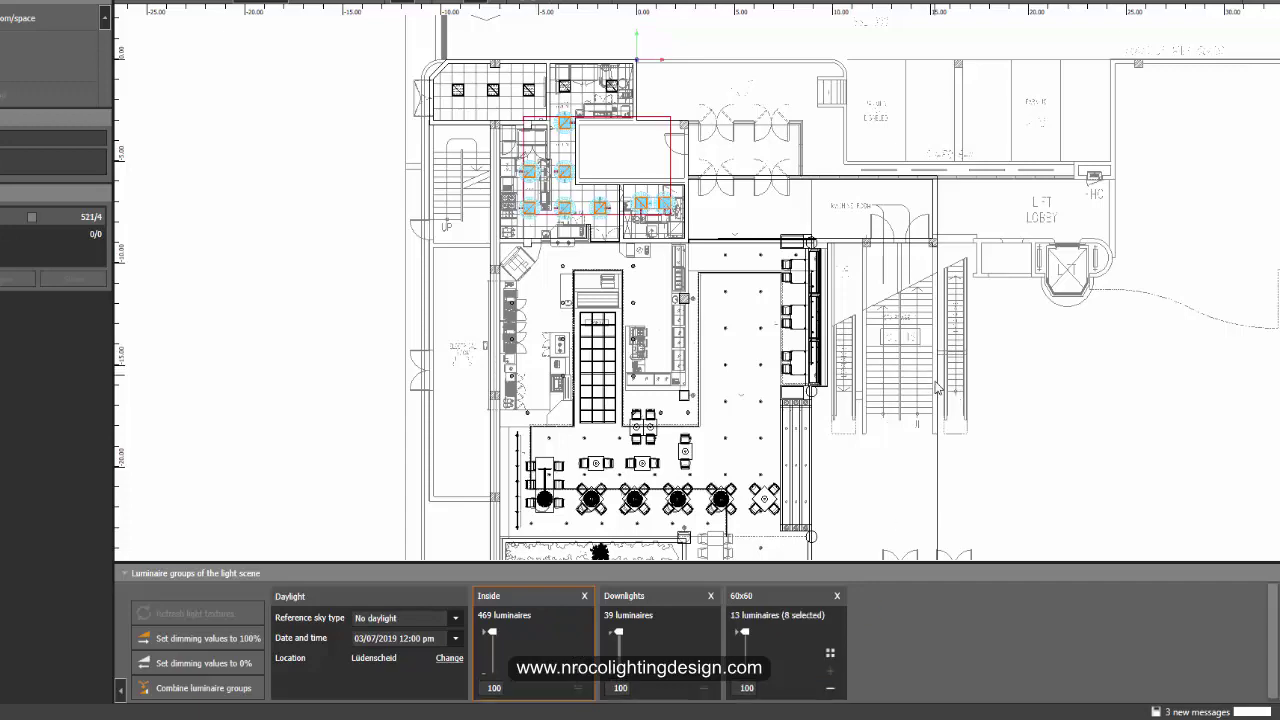
Select the members of the Downlights group and those of the 60x60 group to check on the plan which luminaires each contains.
middle_drag(938, 389, 920, 92)
click(919, 186)
scroll(920, 188, down, 1)
middle_drag(920, 188, 902, 396)
click(661, 642)
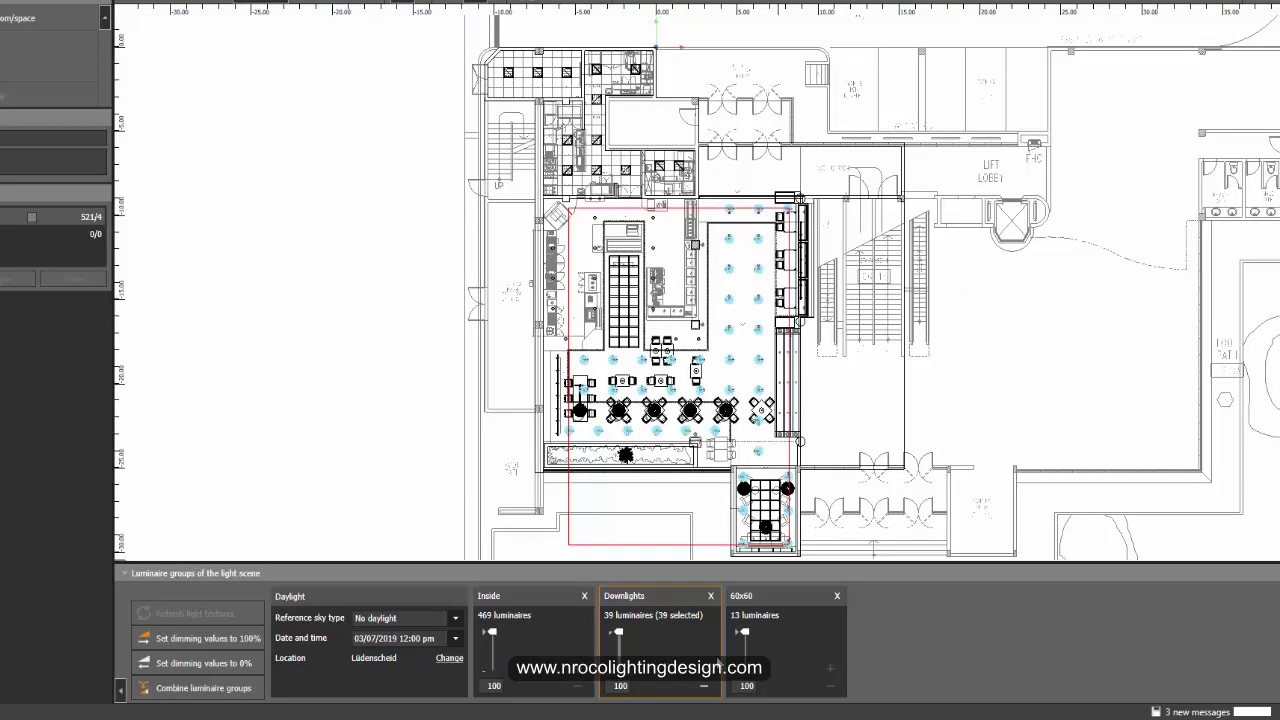
click(797, 648)
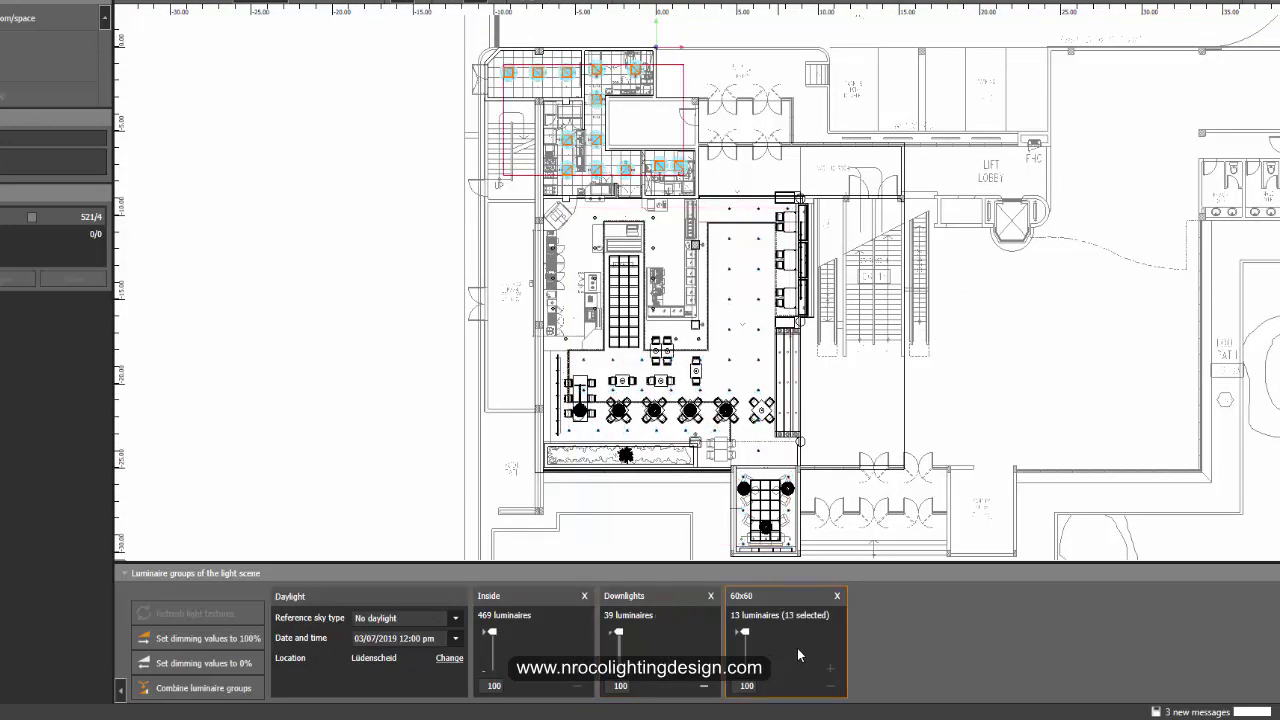
click(341, 370)
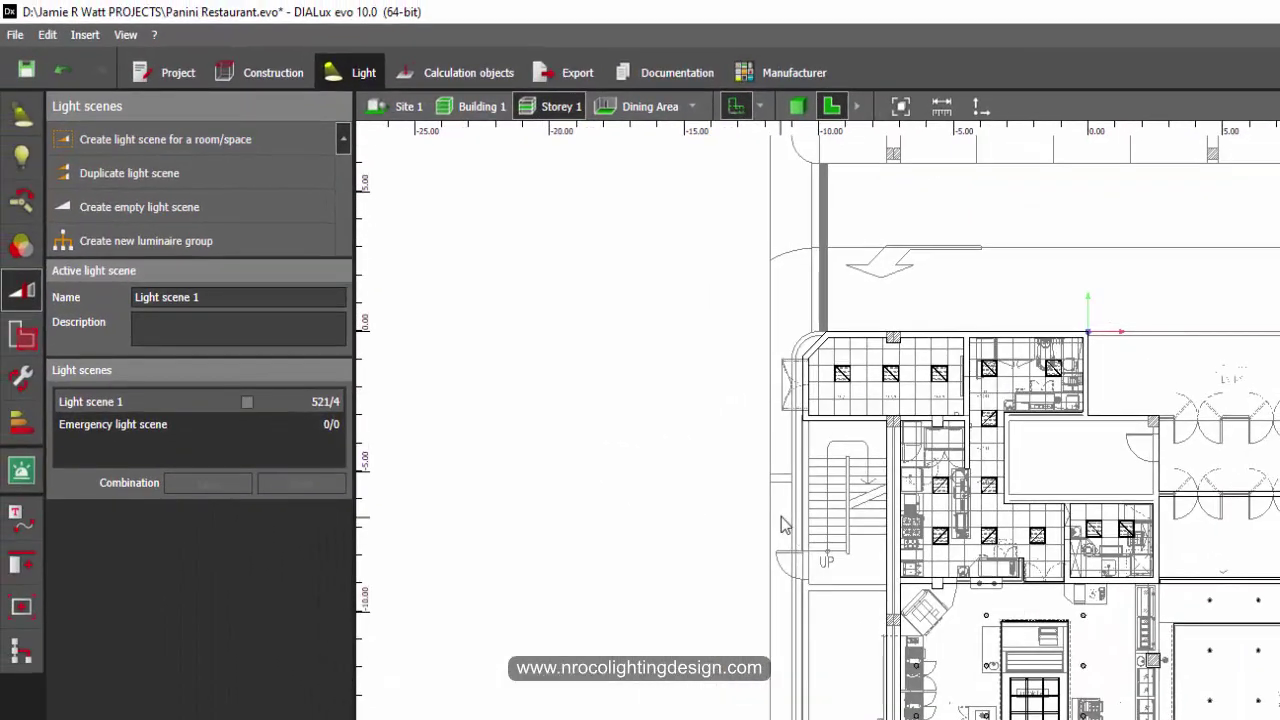
drag(693, 254, 1212, 593)
drag(1146, 562, 1140, 560)
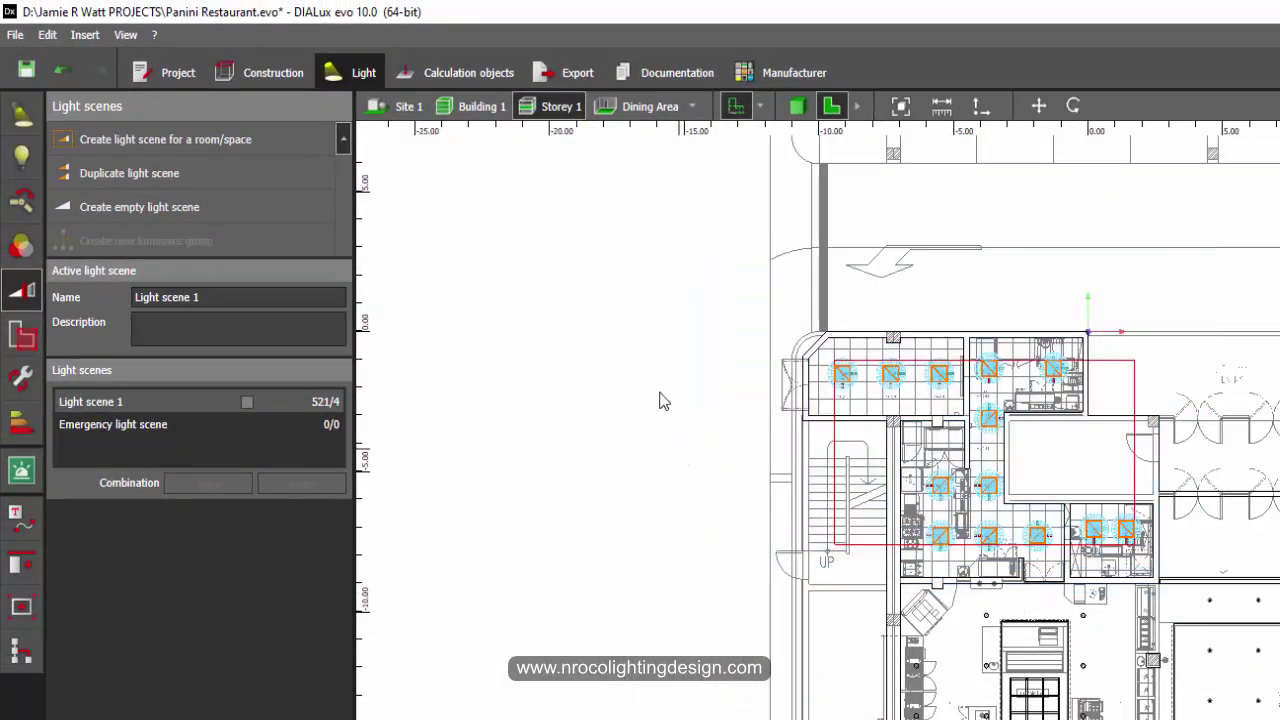
click(660, 400)
Group the thirteen square back-room luminaires into one object and reselect them through single members to check the grouping.
click(24, 115)
drag(613, 309, 1226, 668)
middle_drag(732, 629, 731, 529)
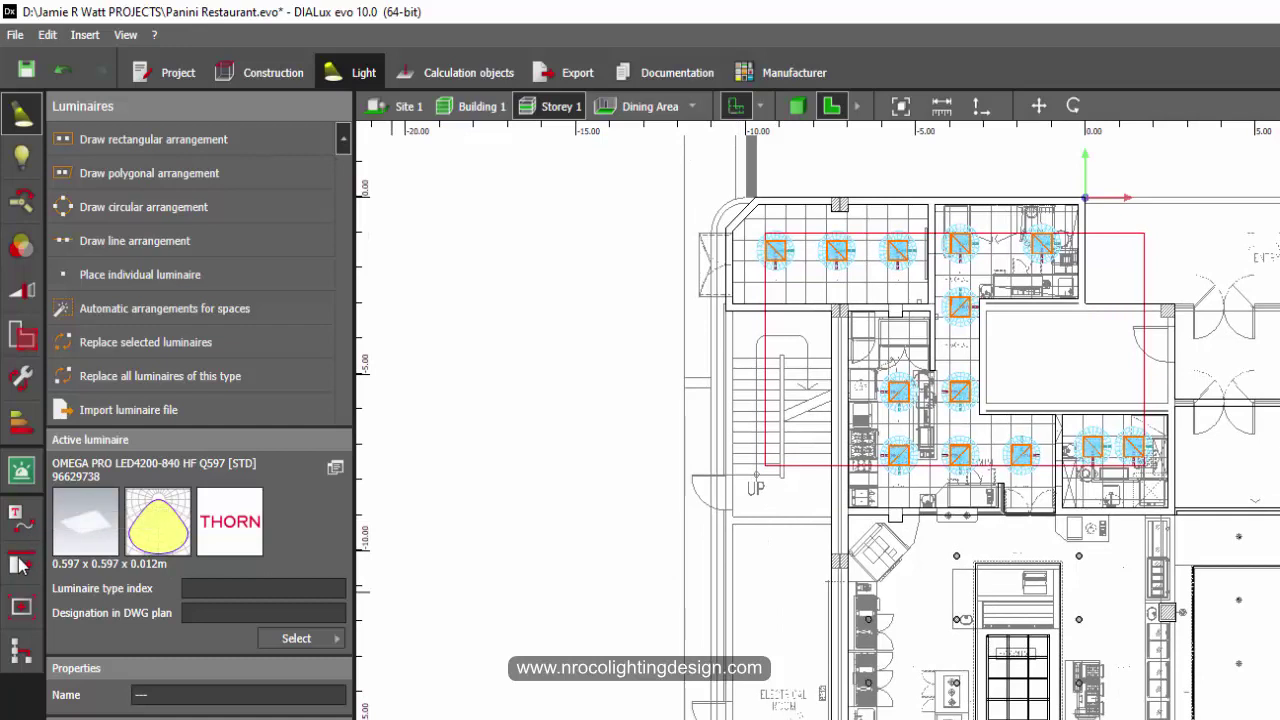
click(22, 563)
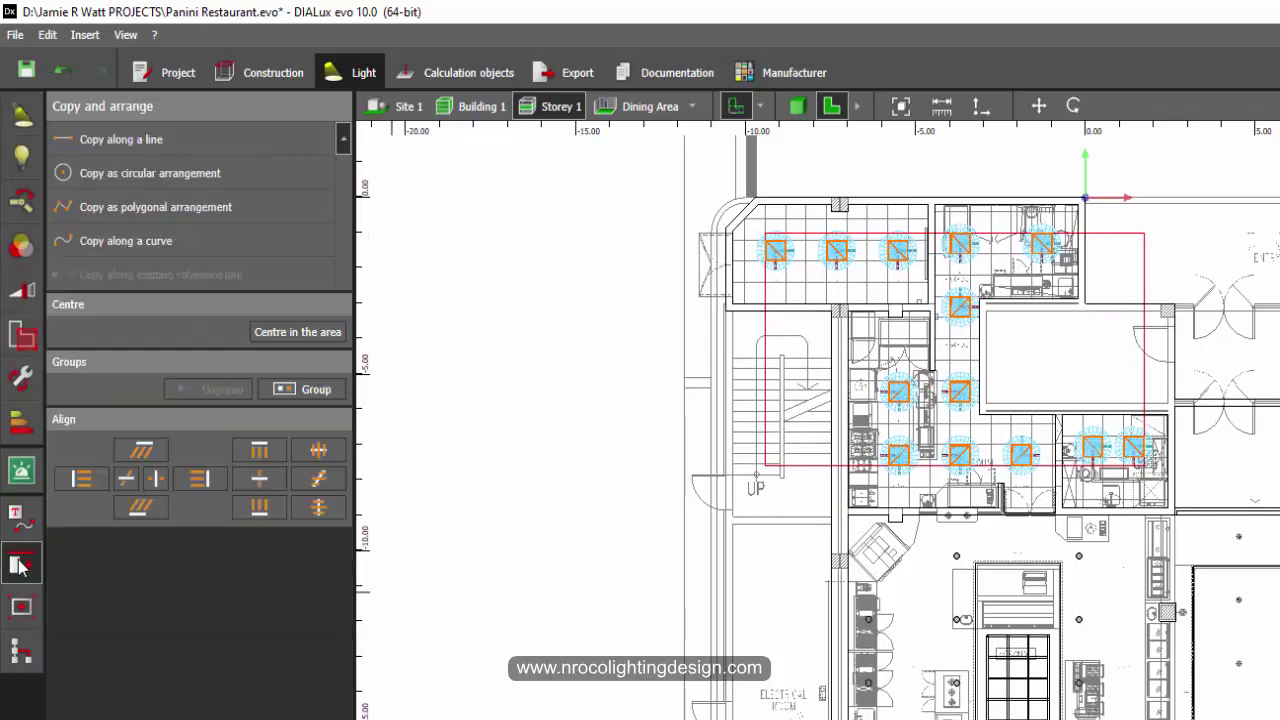
click(316, 398)
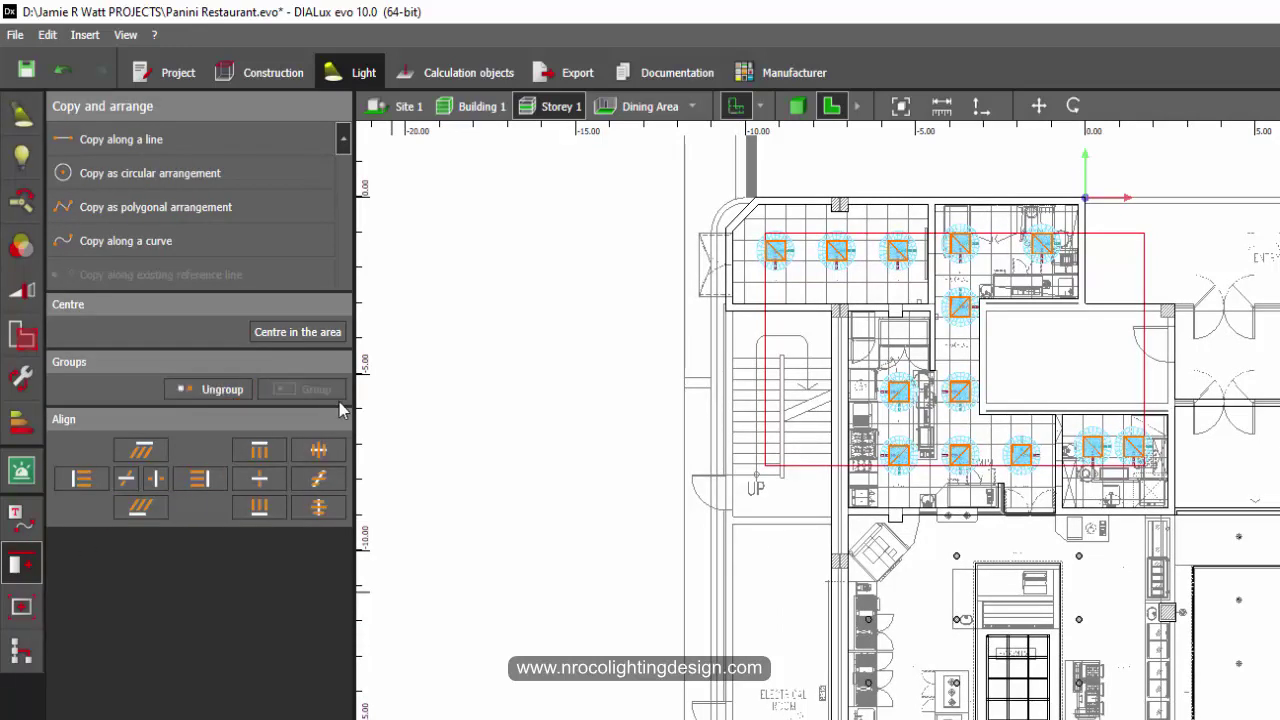
click(520, 403)
scroll(663, 429, down, 2)
click(750, 289)
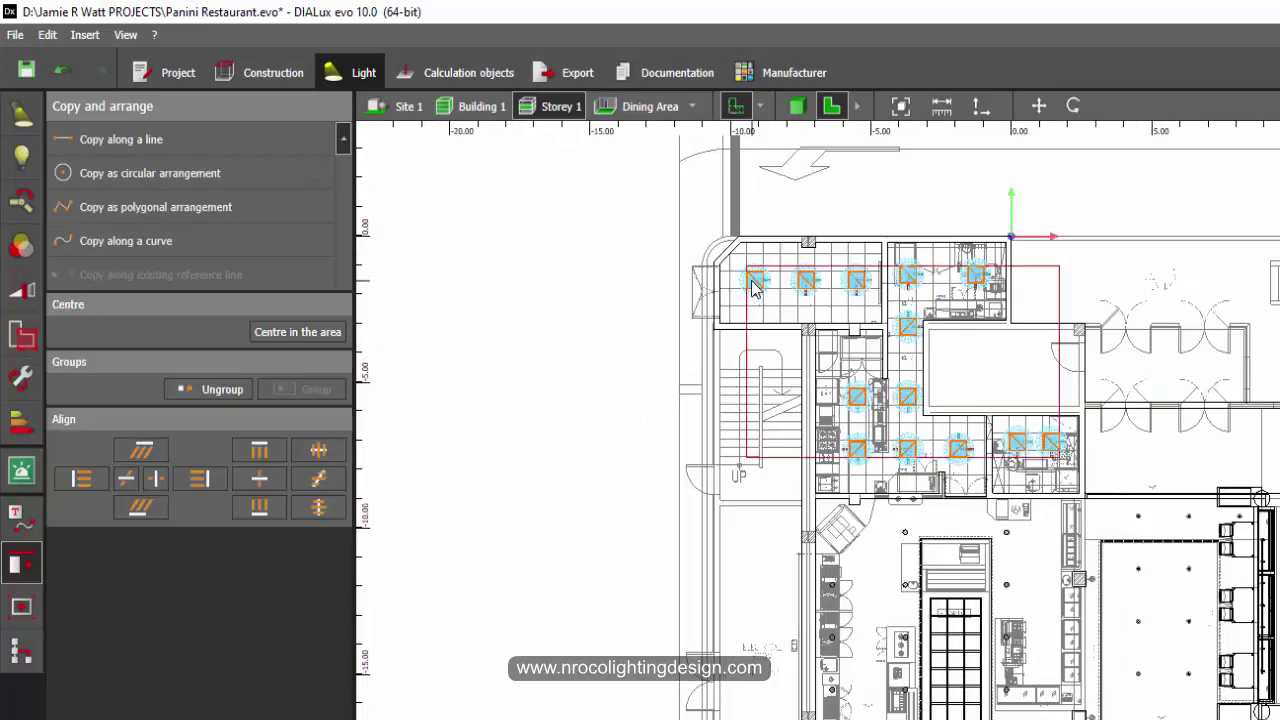
click(690, 447)
click(911, 452)
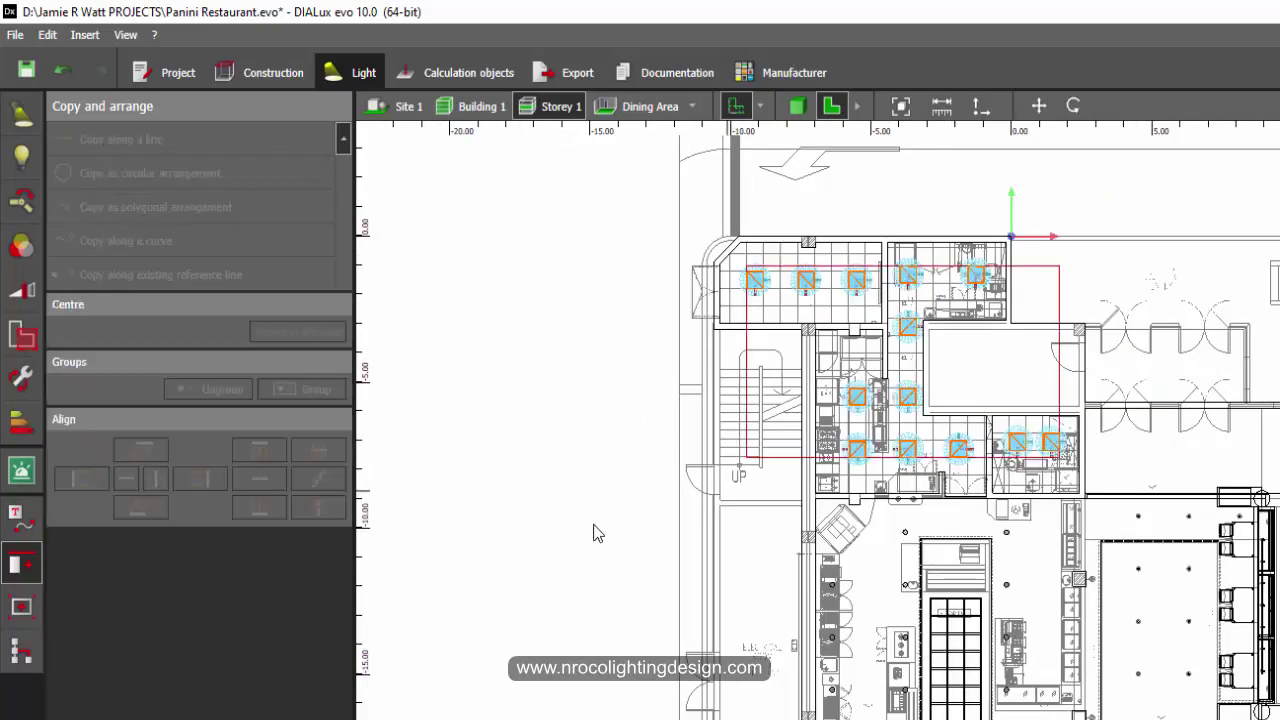
Examine which dining-area downlights are selected together, one arrangement at a time, and try a window selection over the two long columns.
middle_drag(771, 653, 704, 513)
scroll(1040, 510, up, 1)
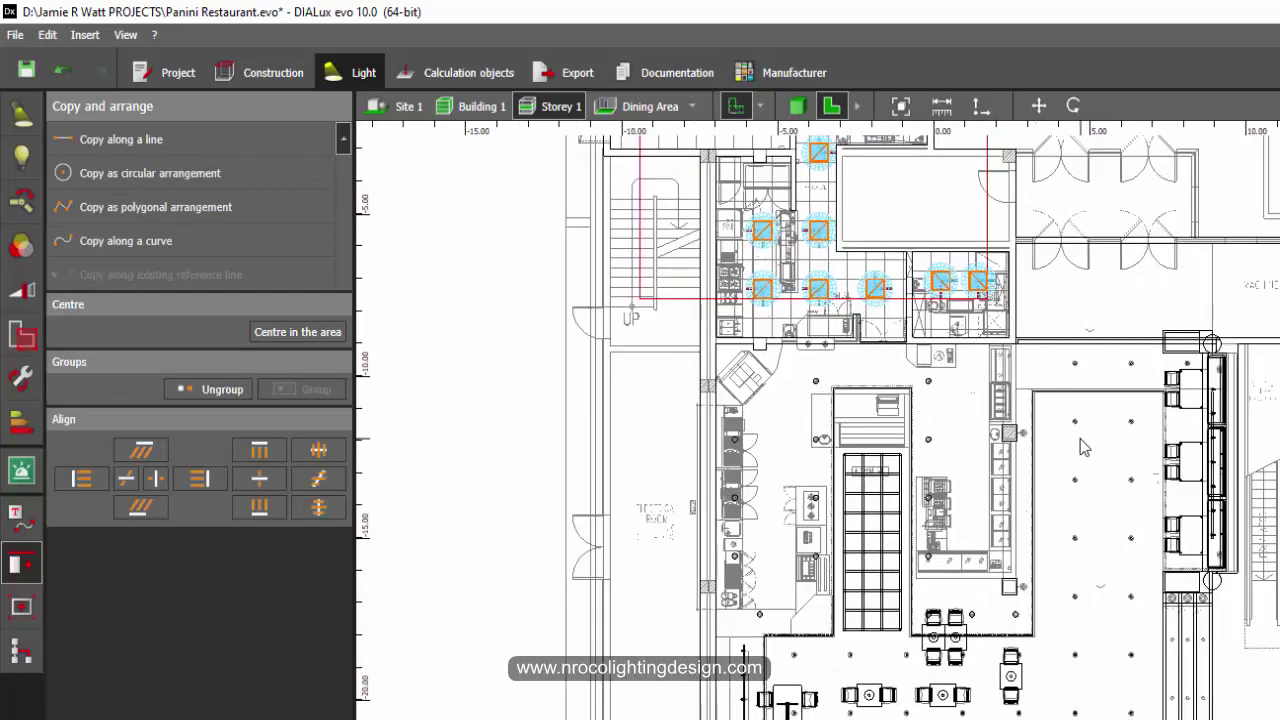
click(1068, 428)
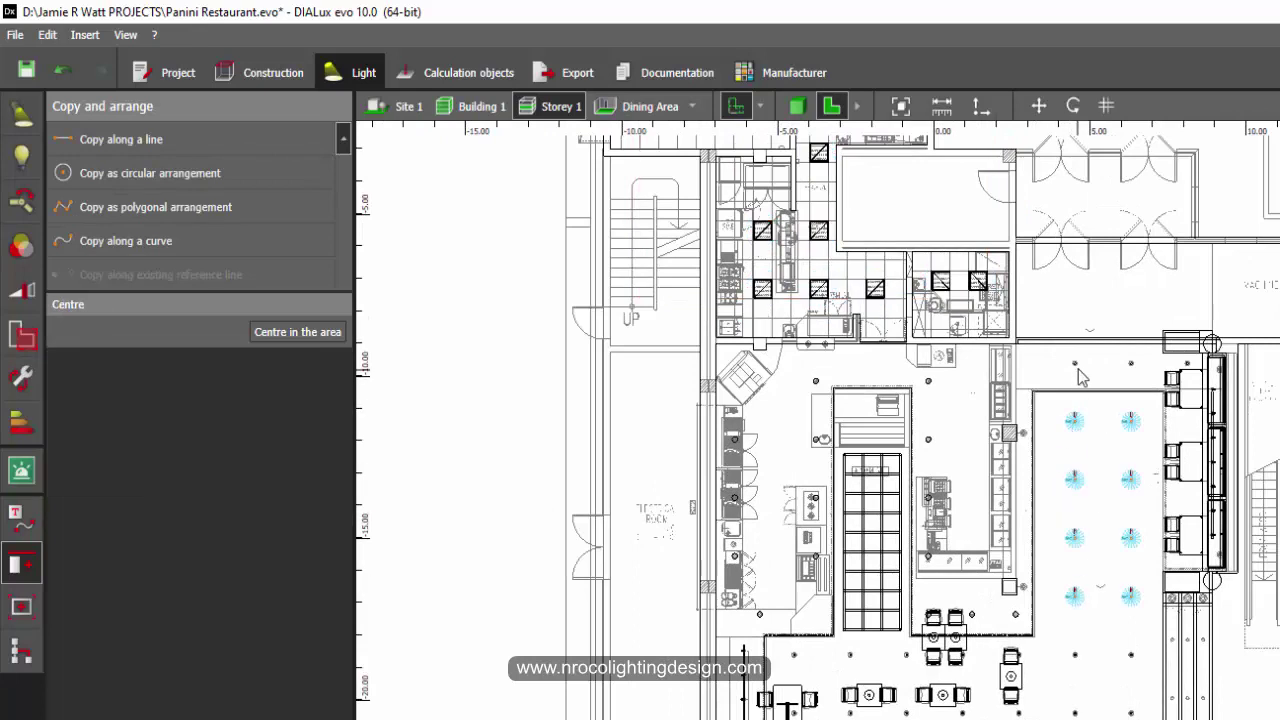
click(1076, 366)
click(1071, 461)
click(1068, 672)
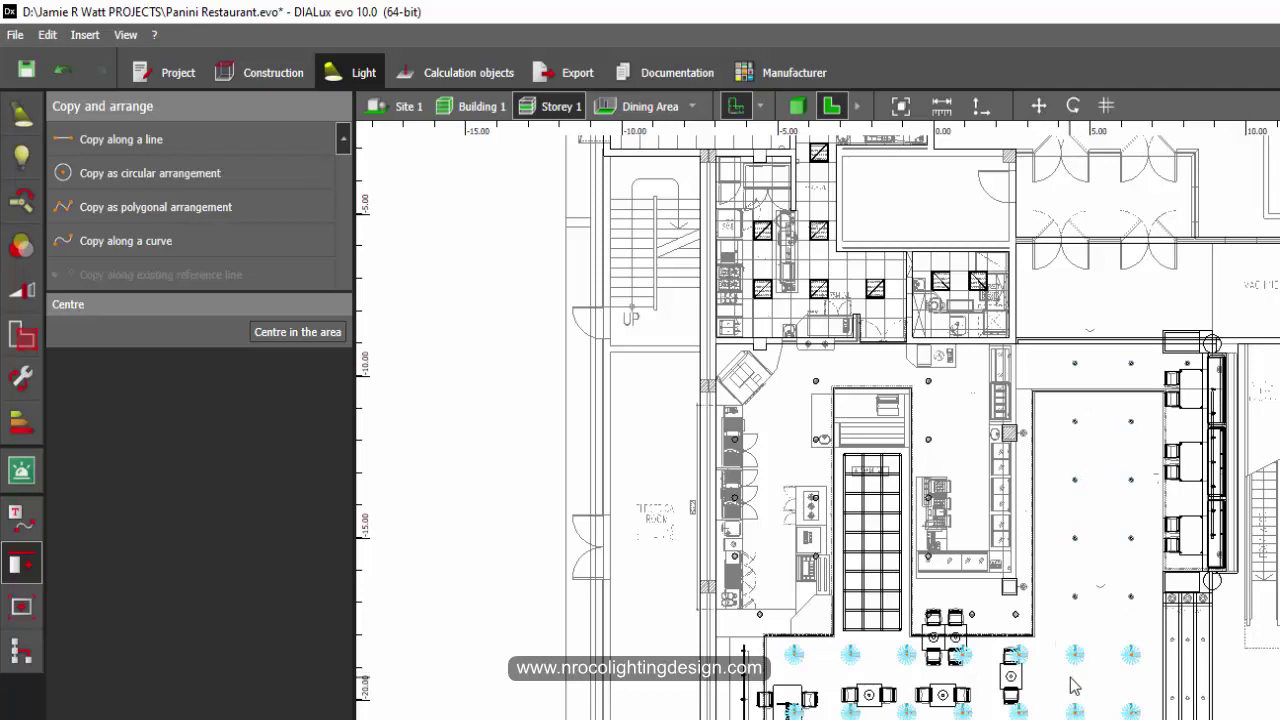
drag(1058, 308, 1184, 719)
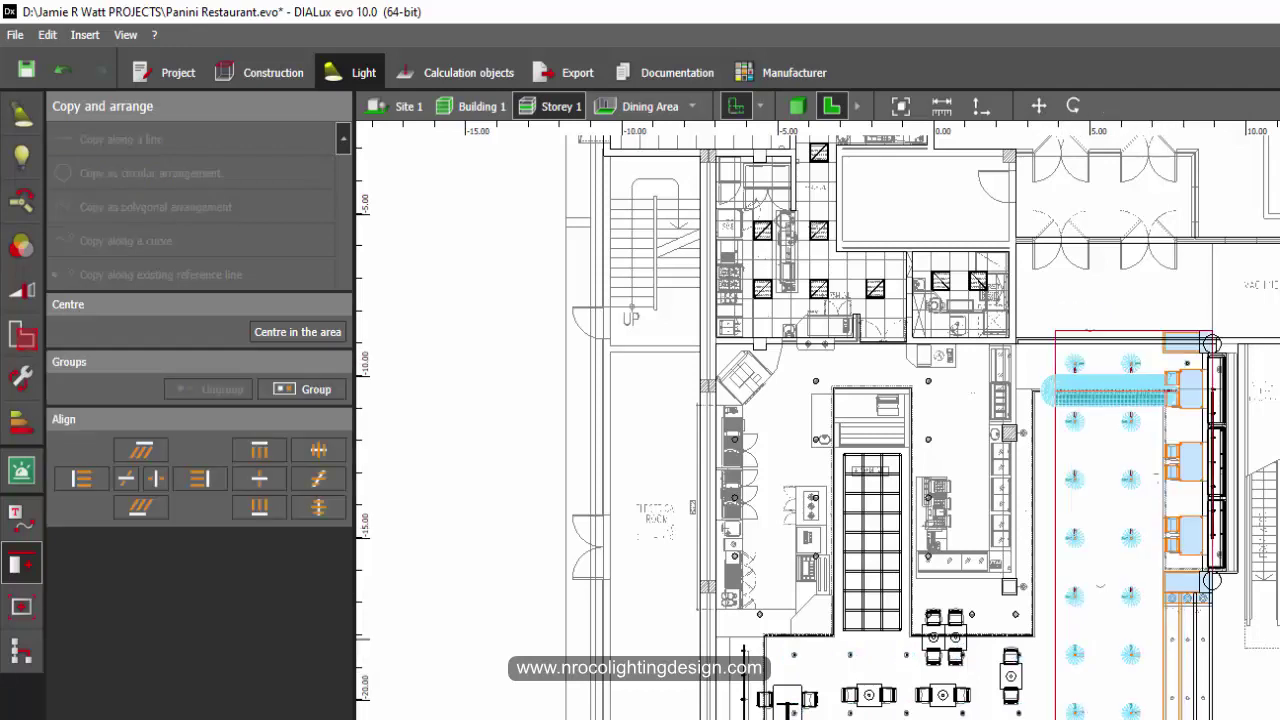
click(1171, 425)
Select all downlight arrangements in the dining area and the small front room together and group them into one object.
click(1075, 364)
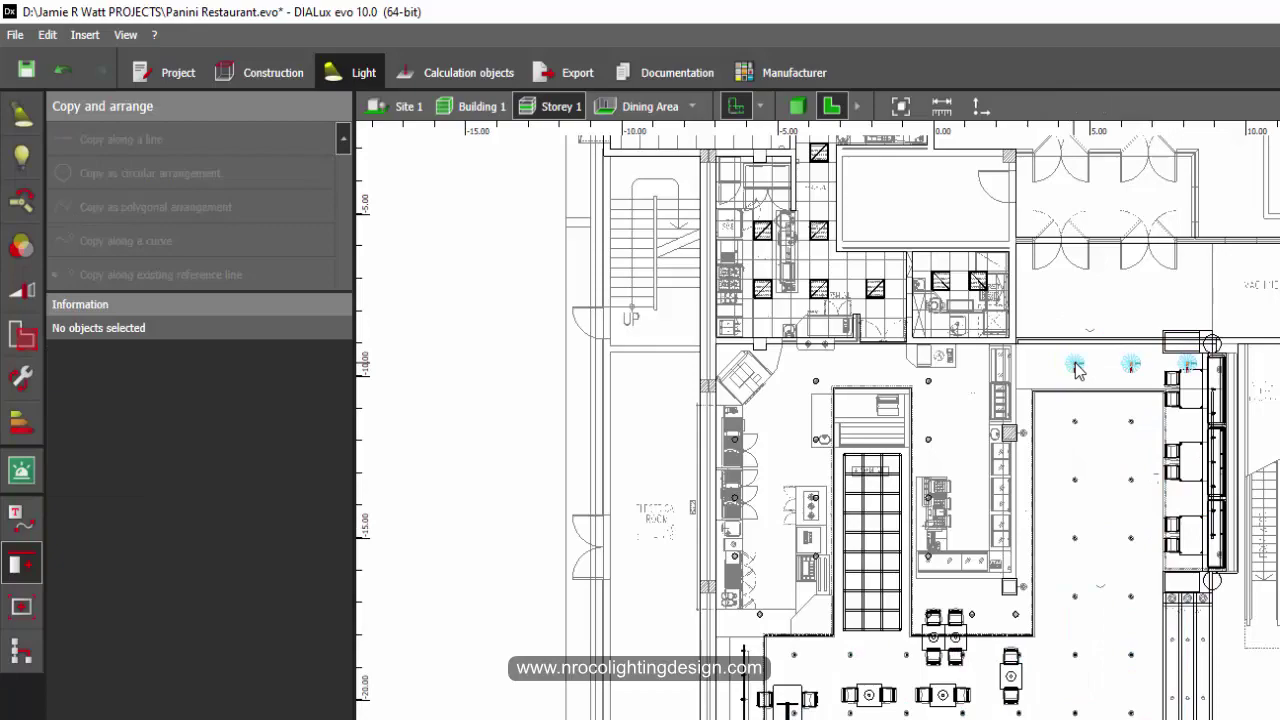
click(1074, 540)
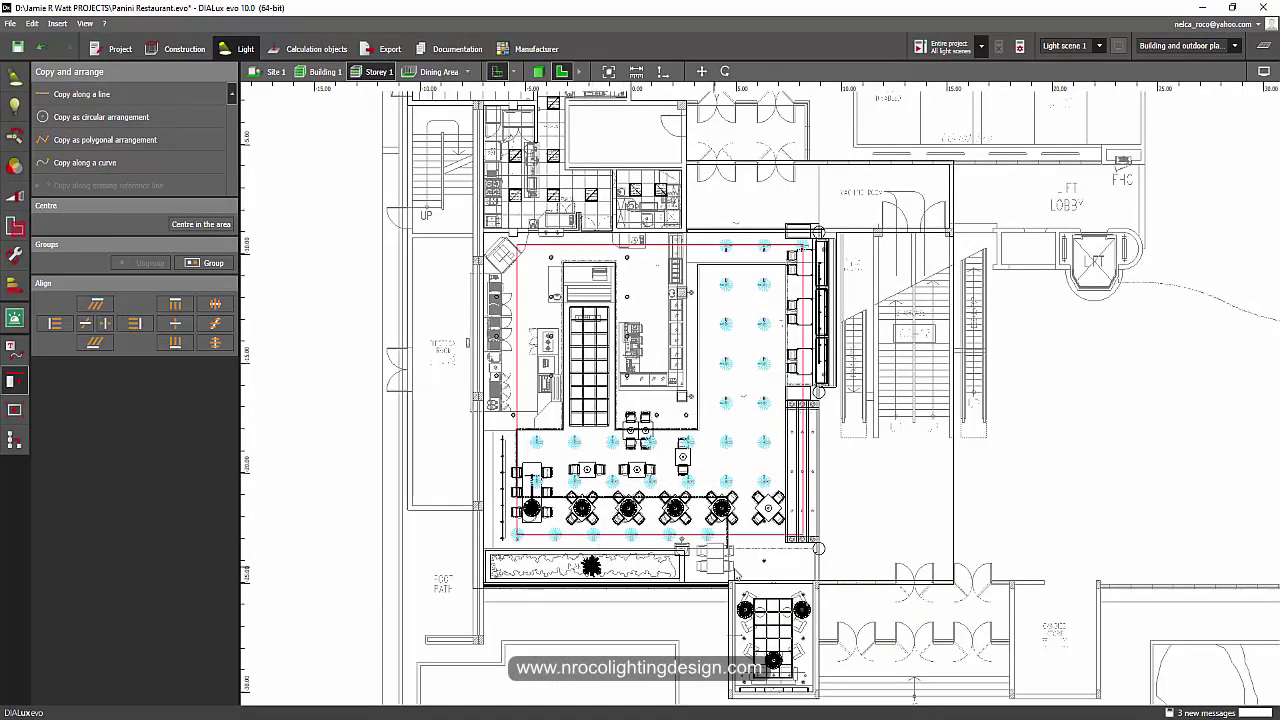
ctrl+click(763, 563)
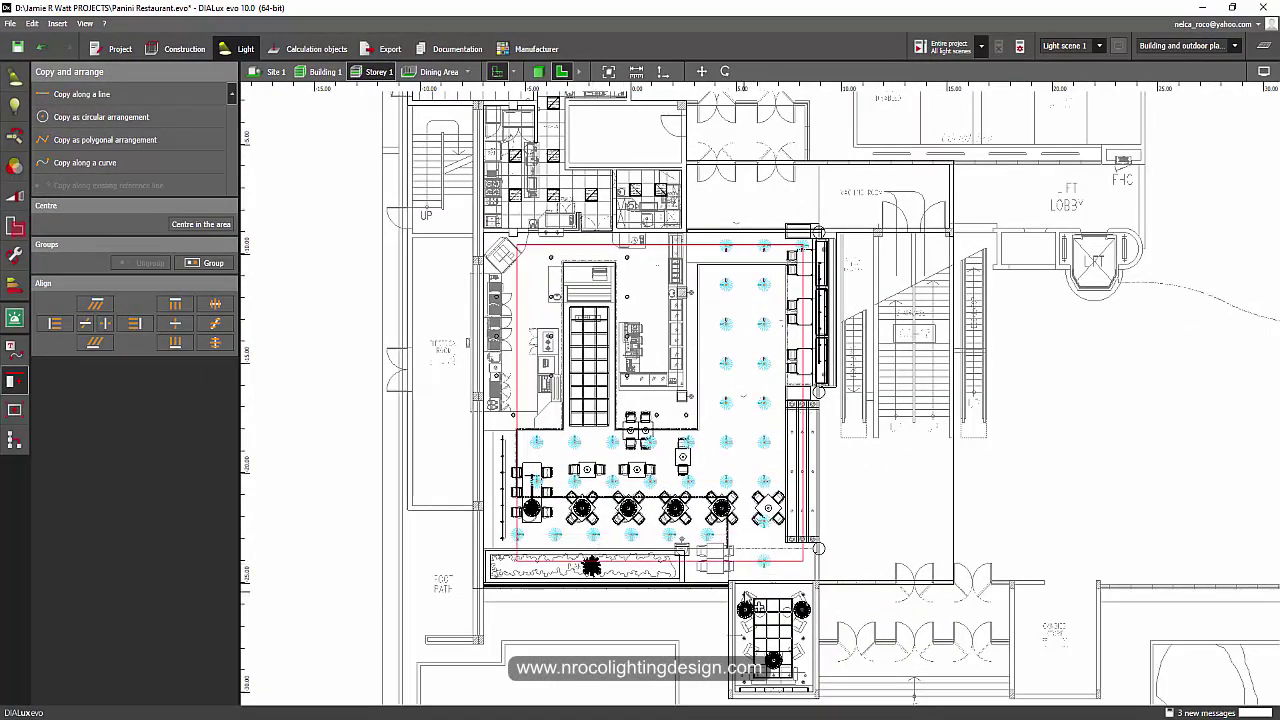
ctrl+click(744, 597)
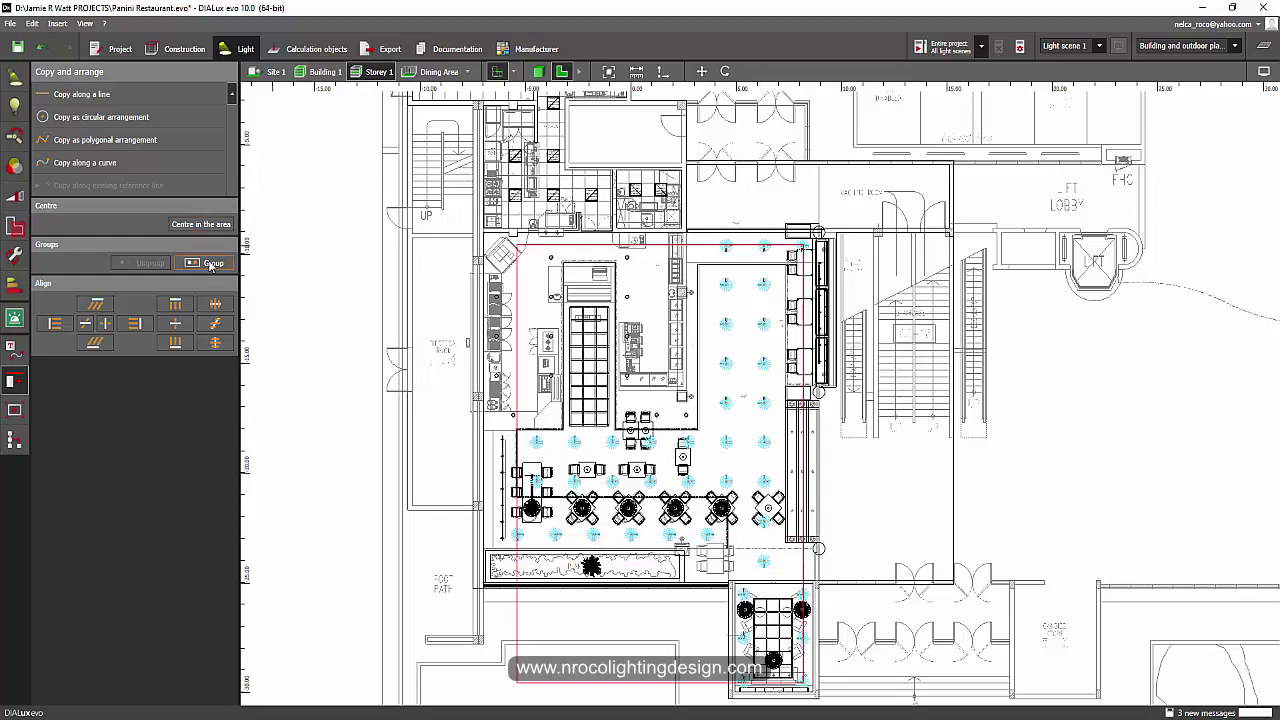
click(352, 245)
Reselect the grouped downlights and the grouped square back-room luminaires through single members to check both groupings.
scroll(578, 280, up, 1)
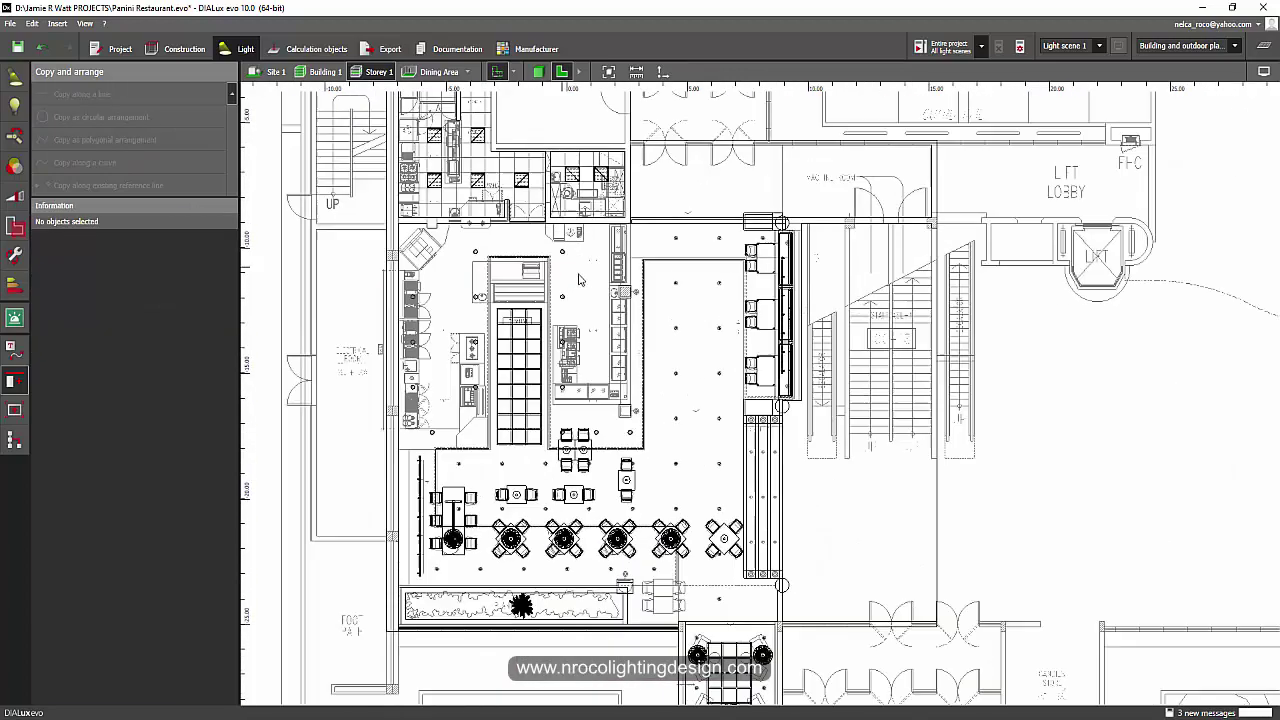
click(677, 287)
middle_drag(878, 450, 950, 486)
click(650, 218)
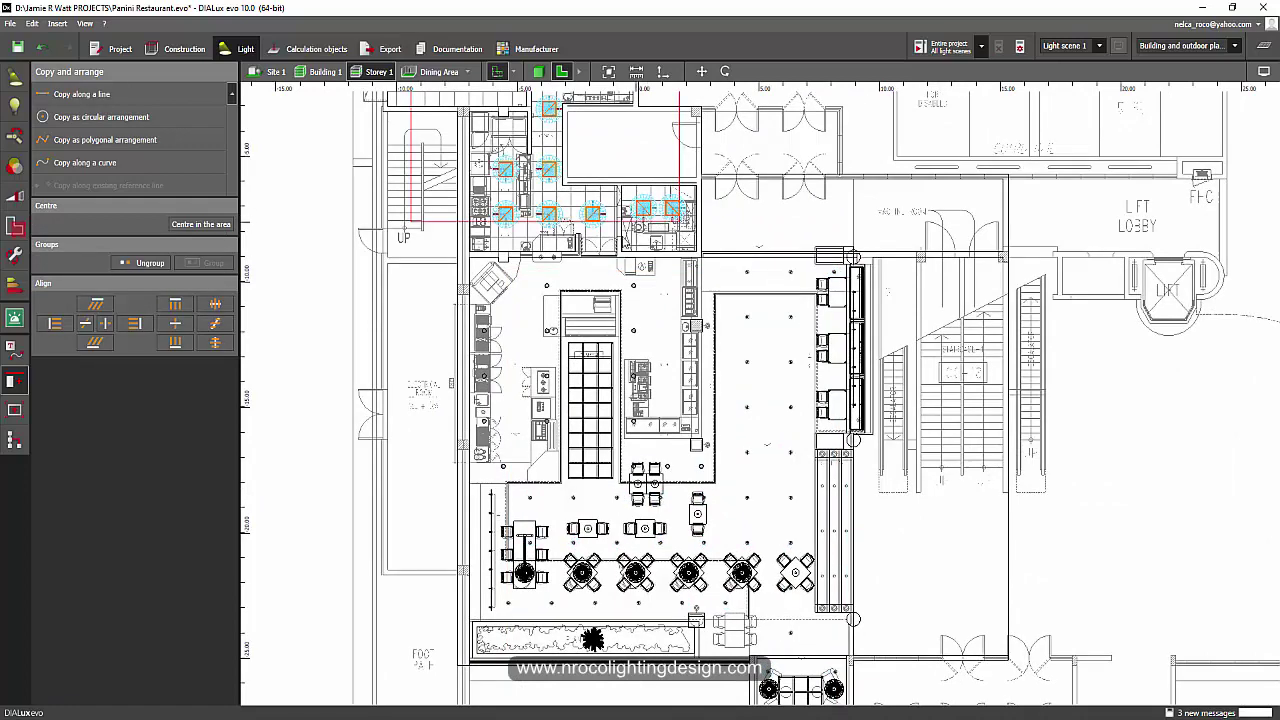
scroll(593, 224, down, 2)
click(367, 268)
scroll(560, 425, down, 1)
mouse_move(791, 418)
middle_down()
mouse_move(785, 378)
mouse_move(785, 412)
middle_up()
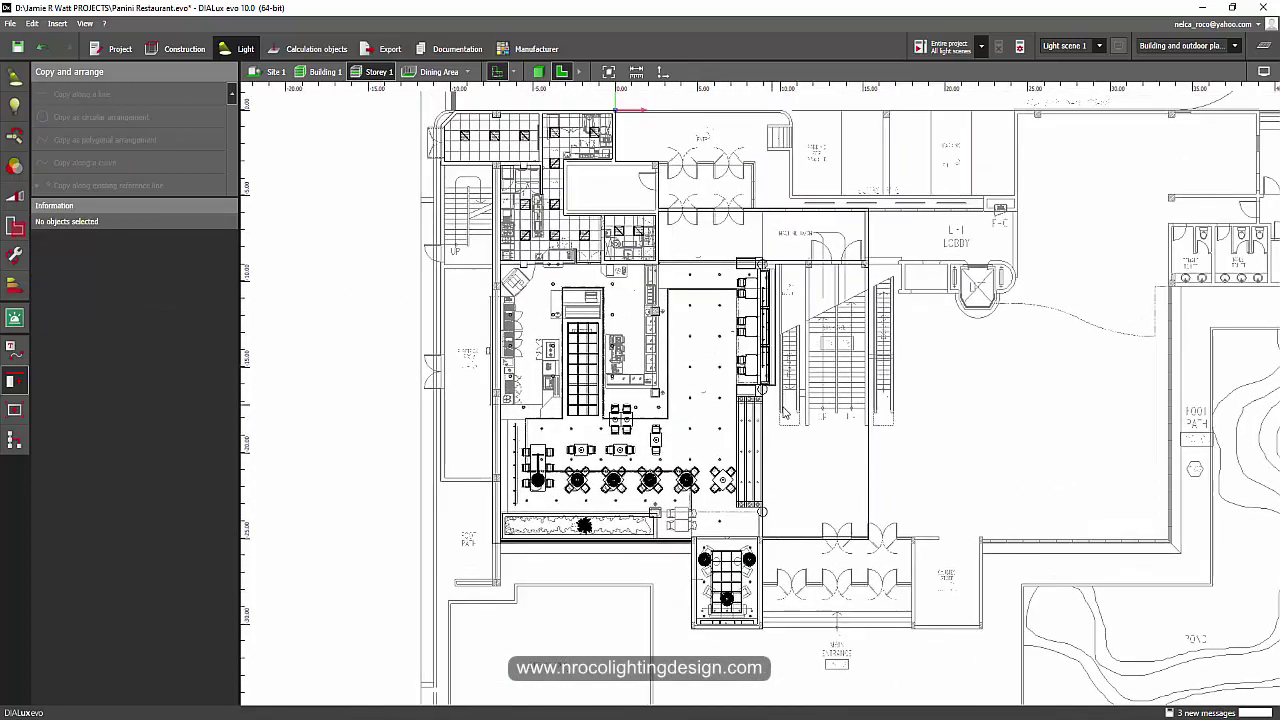
Select the whole downlight group twice through one luminaire of the long column, clearing the selection each time.
scroll(573, 386, up, 2)
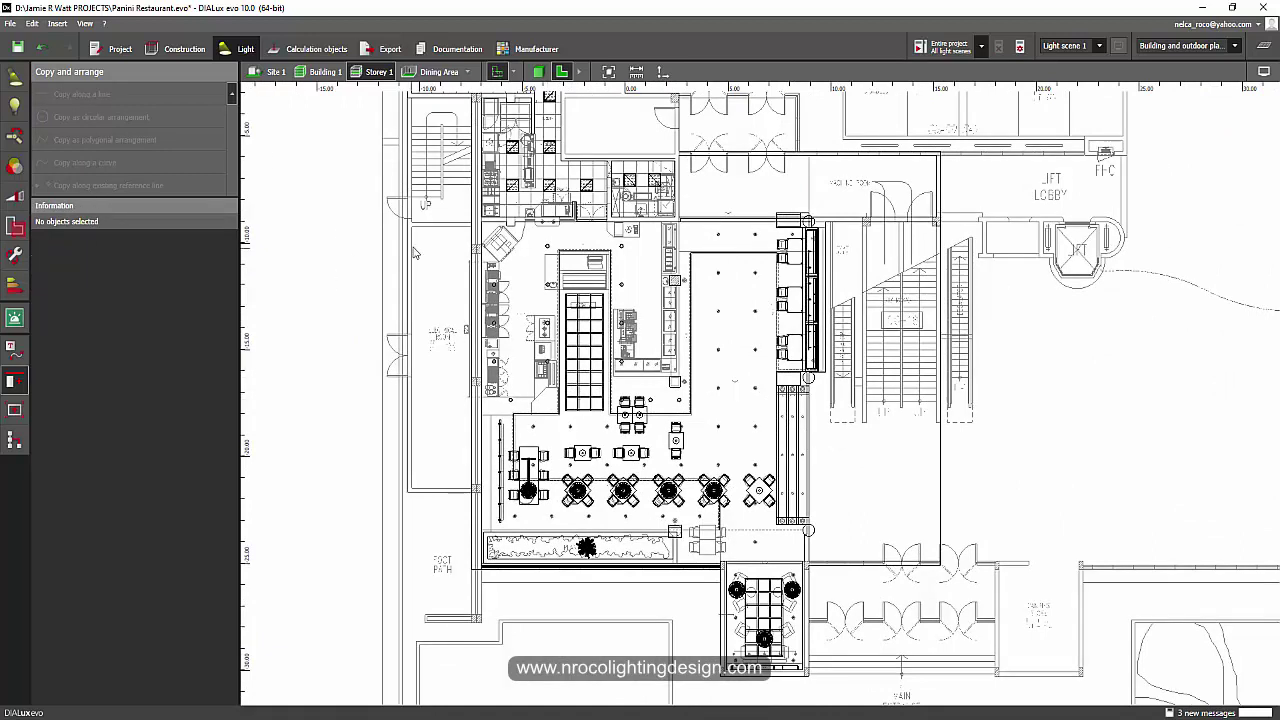
click(719, 315)
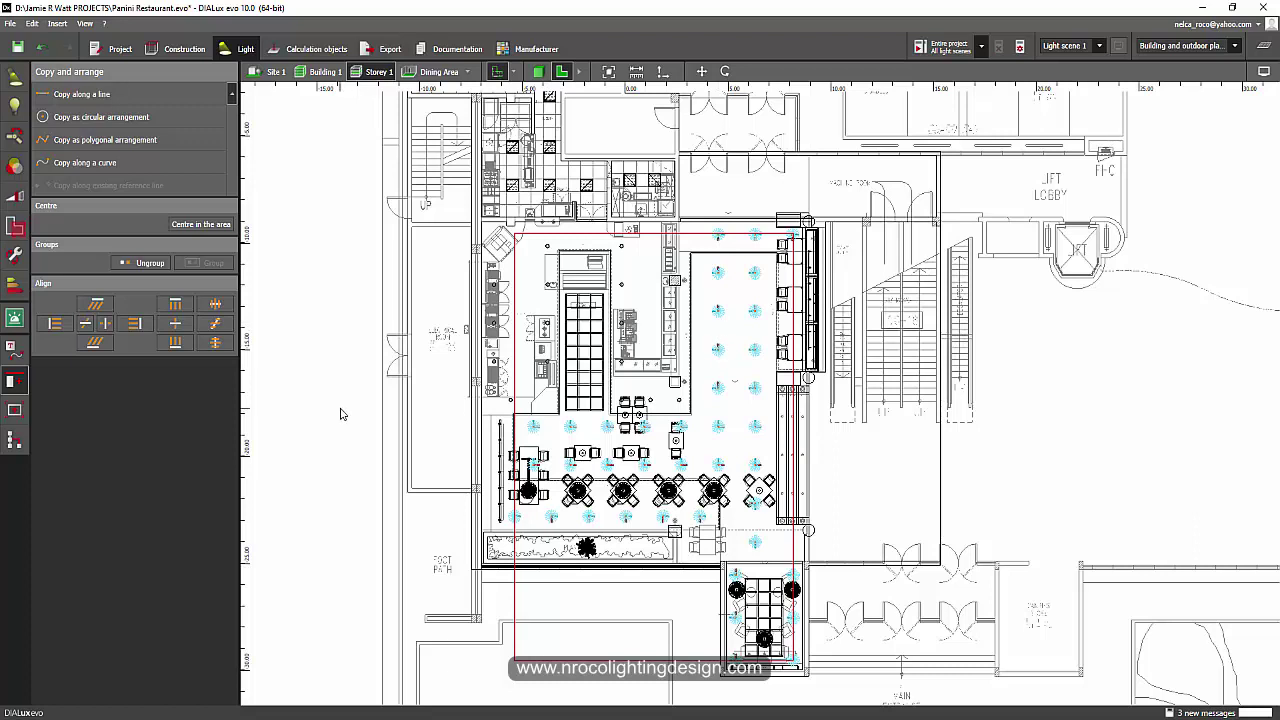
click(323, 277)
scroll(741, 318, up, 1)
click(716, 317)
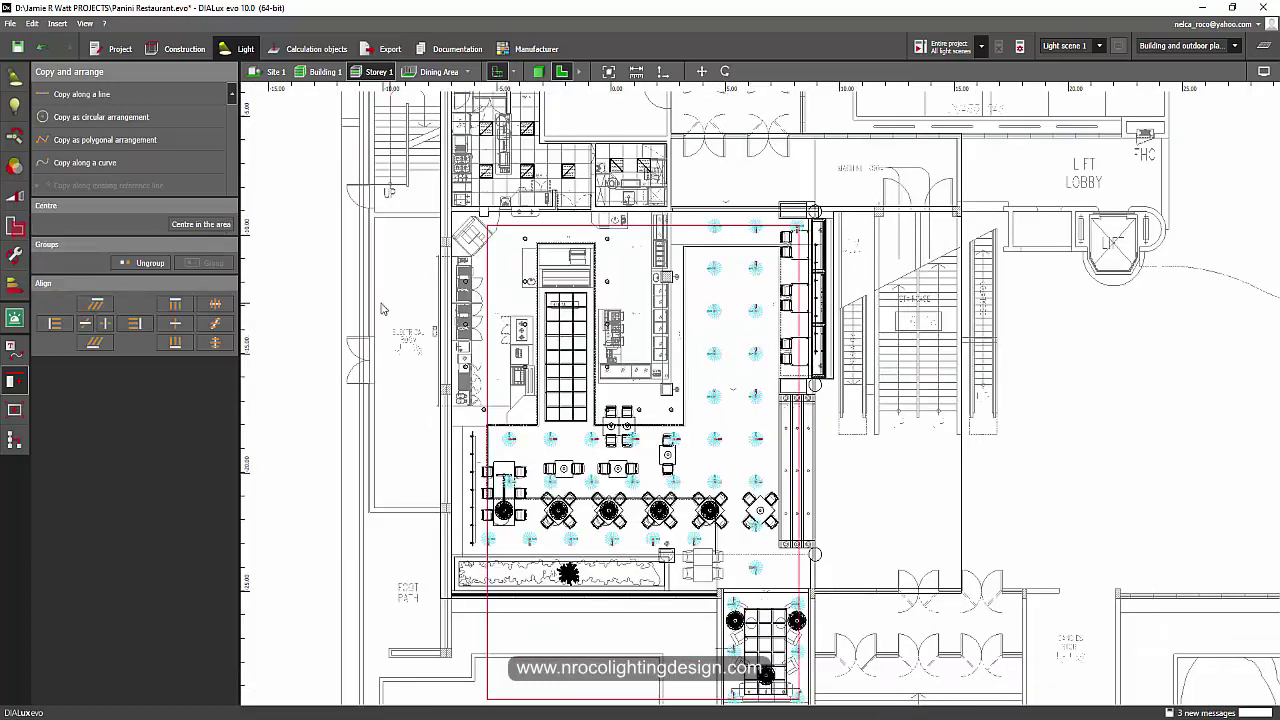
click(283, 286)
Switch to the 3D view and select the downlight group through one dining-area luminaire to inspect its extent from several angles.
click(539, 72)
right_drag(579, 270, 691, 277)
click(679, 200)
scroll(670, 334, down, 3)
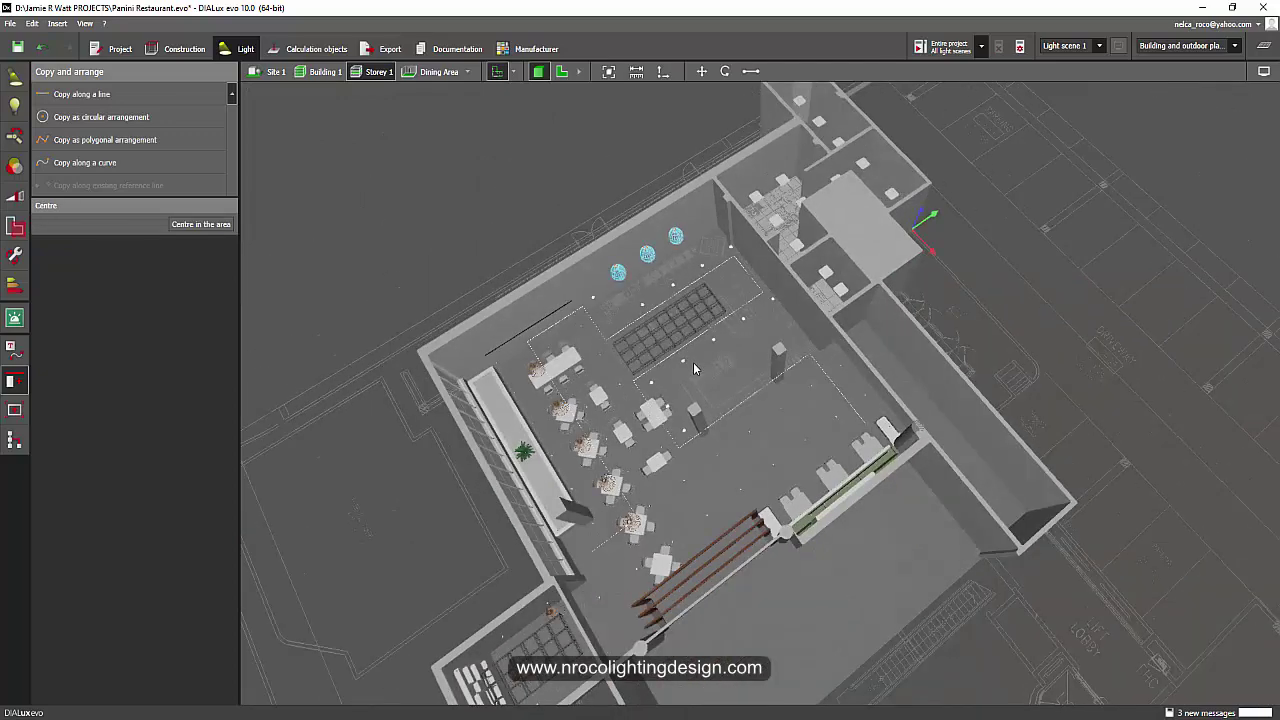
scroll(686, 362, up, 2)
middle_drag(727, 356, 731, 346)
click(744, 371)
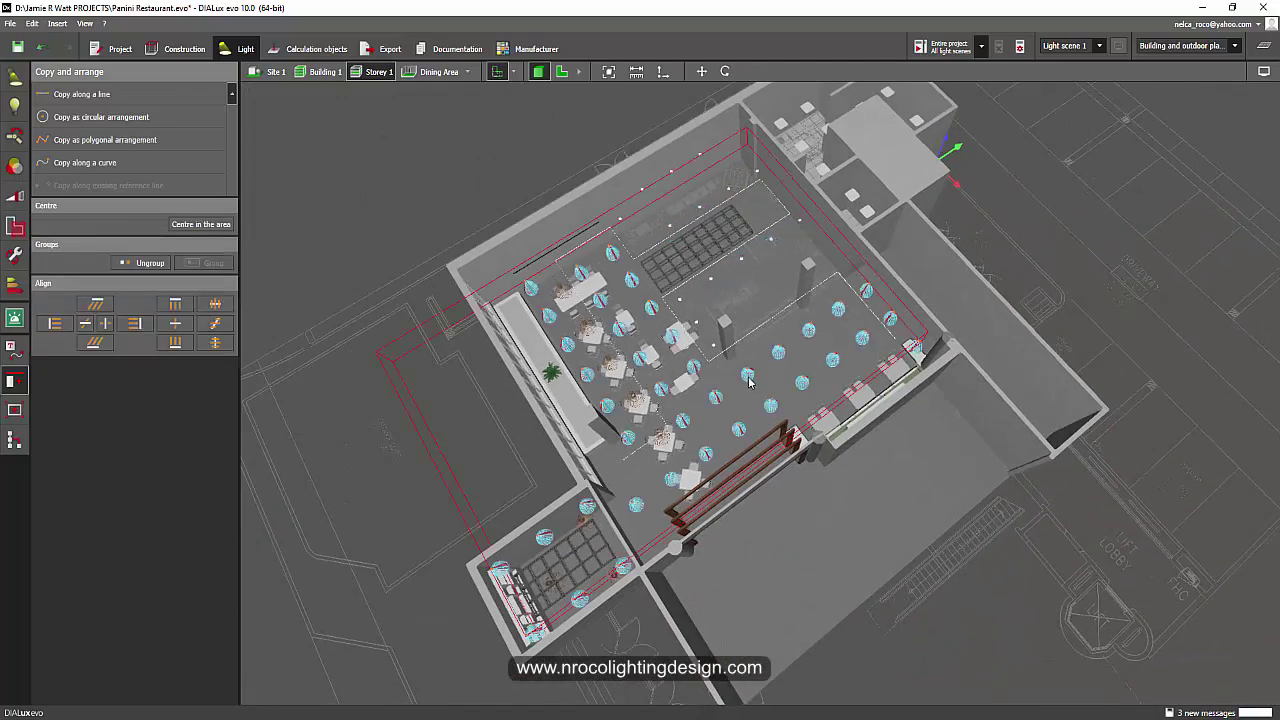
right_drag(700, 450, 875, 430)
scroll(868, 478, up, 2)
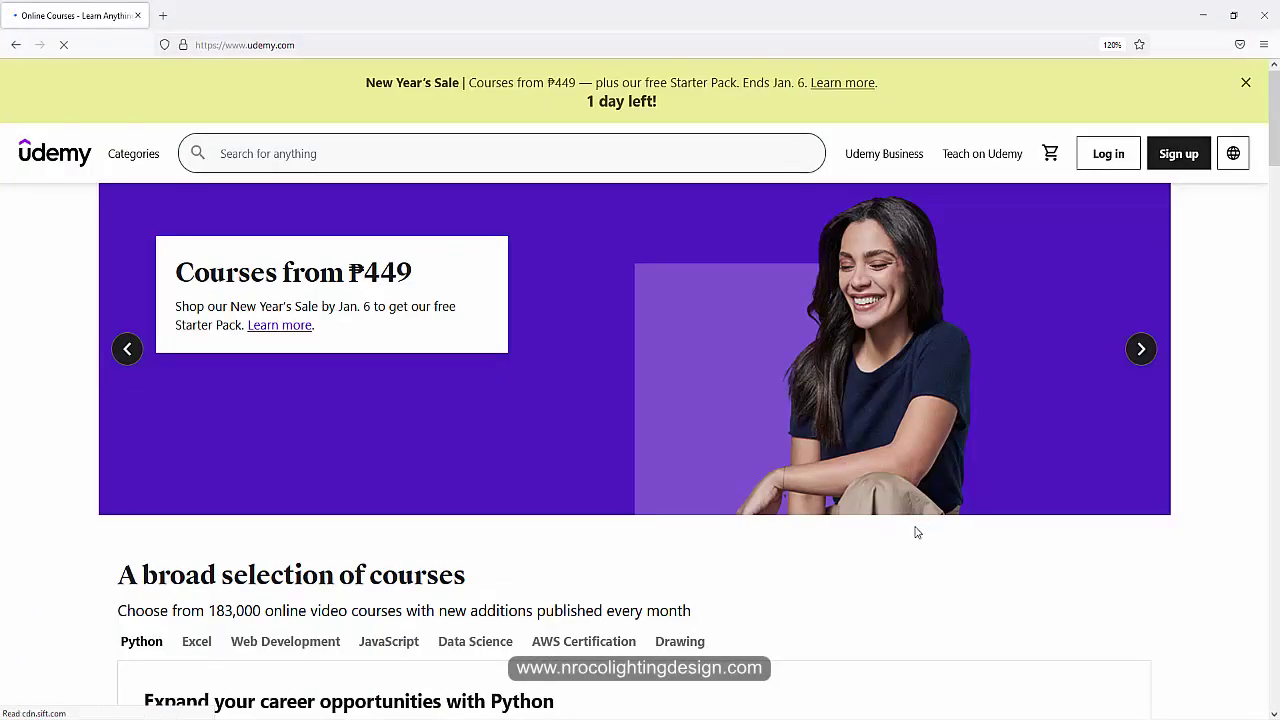
Switch to the Udemy website in the browser, search for the instructor's name and look through the listed lighting design courses.
click(418, 157)
text(nelca roco)
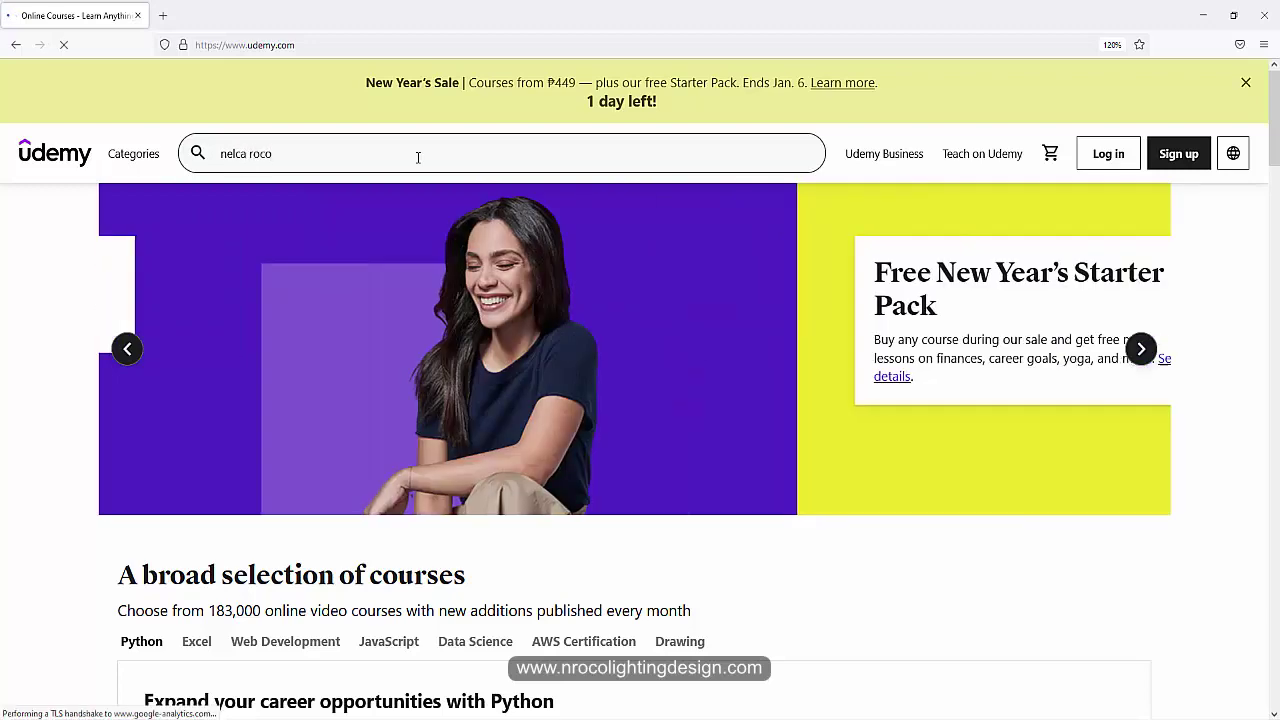
key(Return)
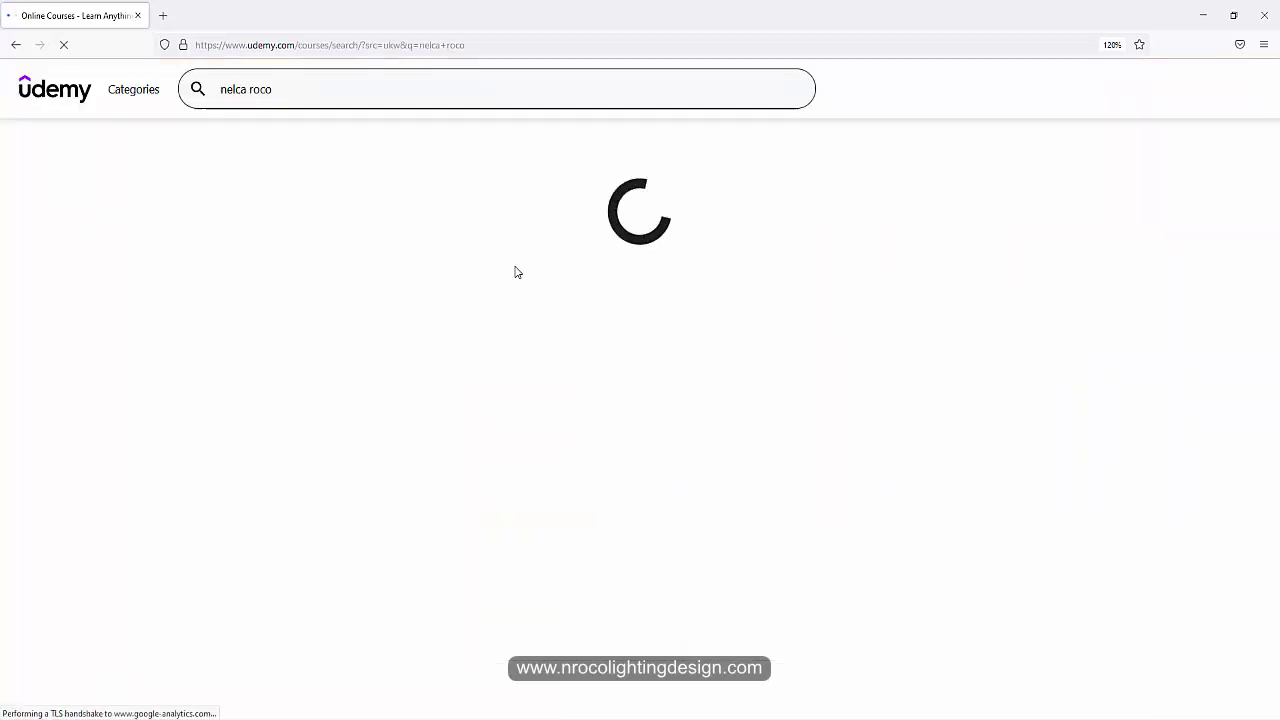
scroll(785, 341, down, 2)
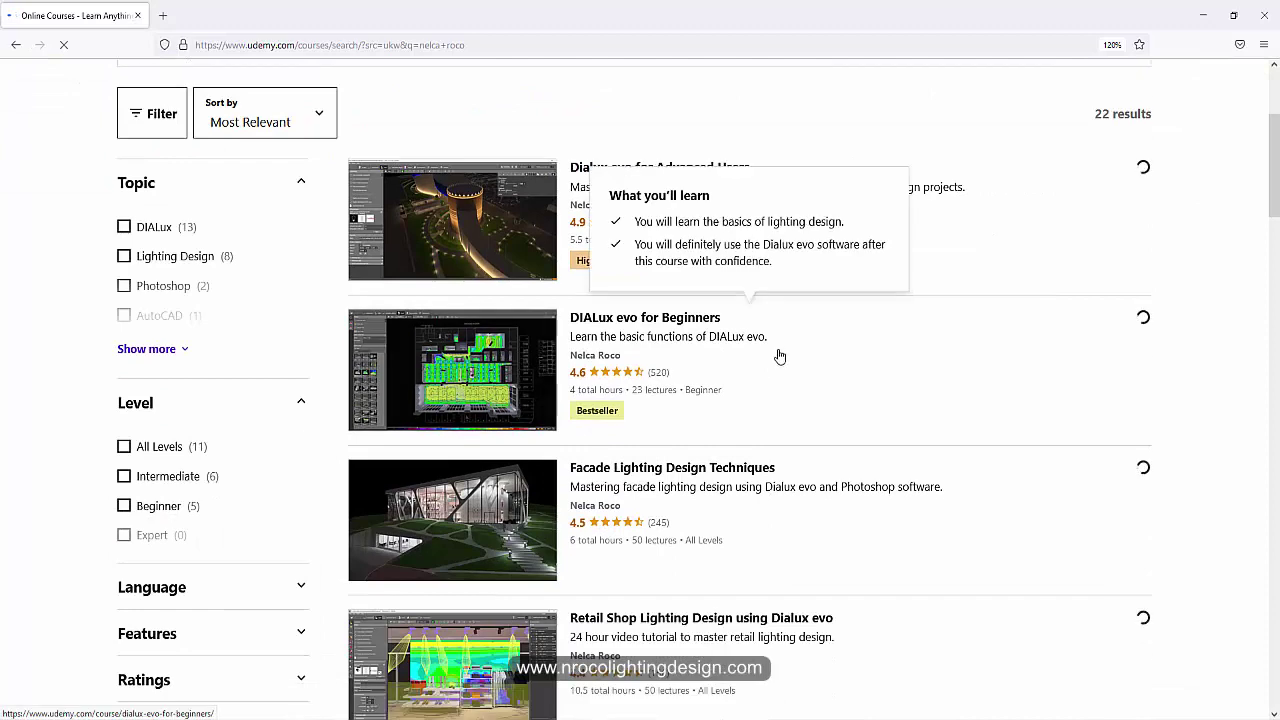
scroll(960, 500, down, 3)
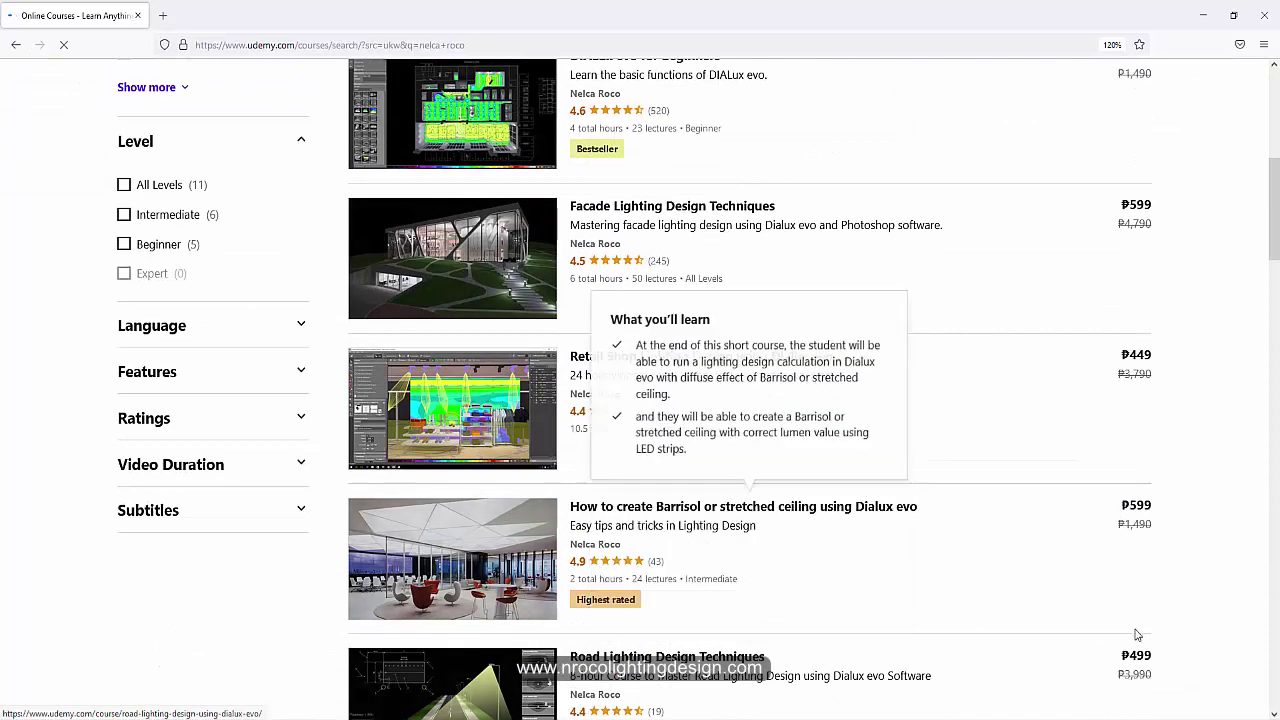
scroll(1163, 577, down, 2)
mouse_move(800, 606)
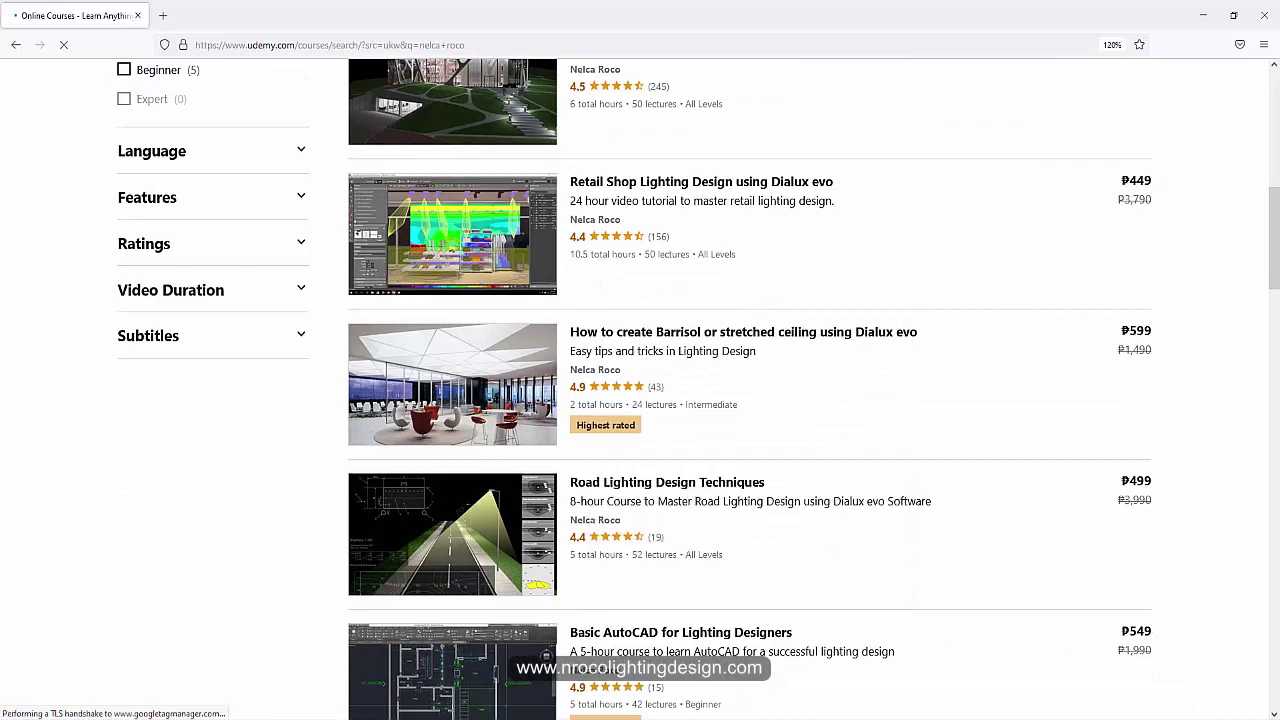
scroll(1234, 586, up, 3)
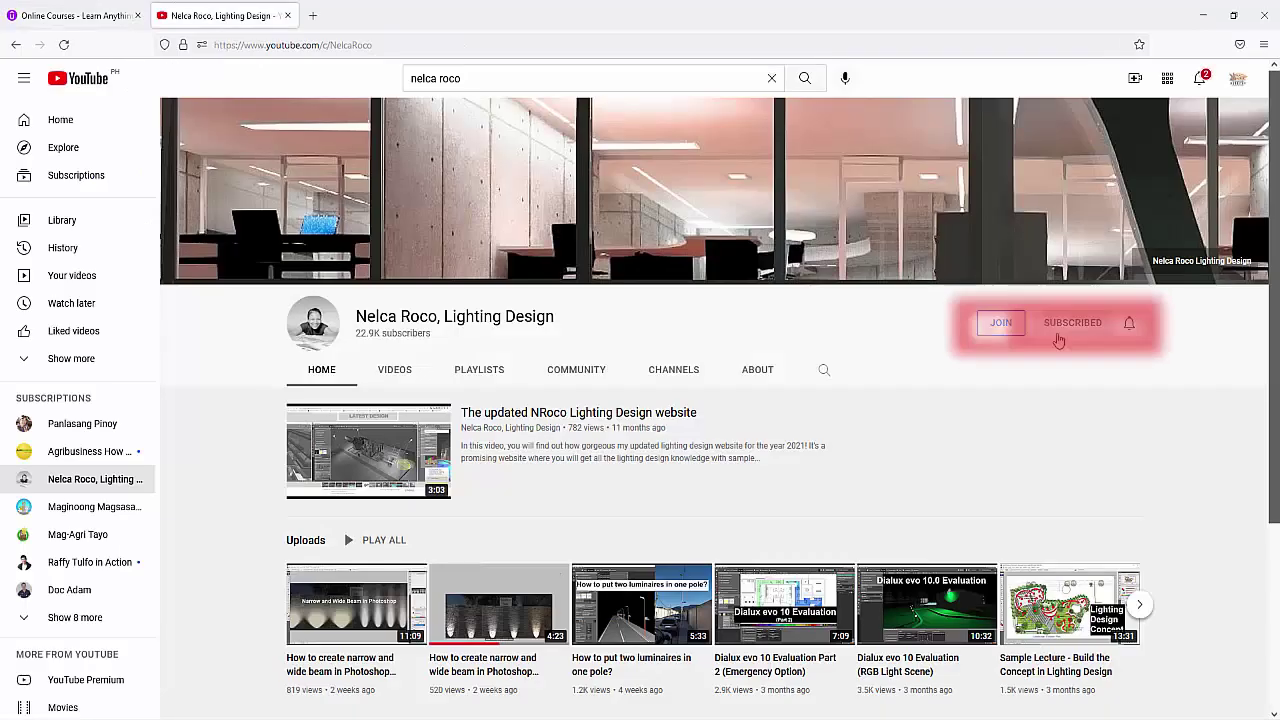